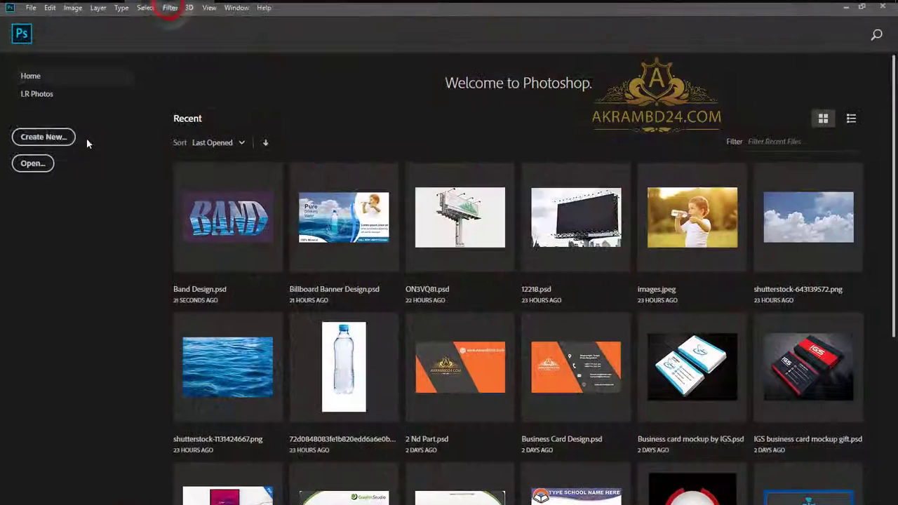
Create a new 1920 × 1080 pixel RGB document at 72 pixels/inch with a white background.
{"action": "left_click", "coordinate": [47, 138]}
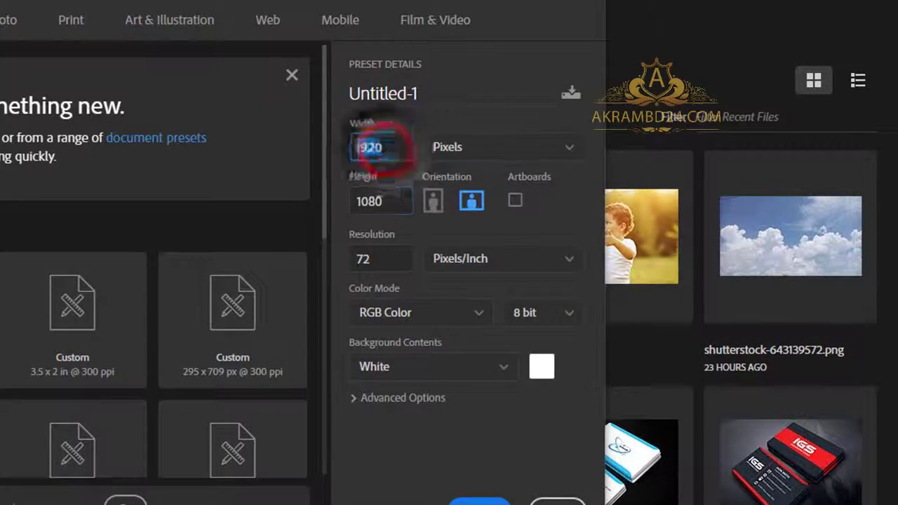
{"action": "left_click", "coordinate": [373, 198]}
{"action": "left_click", "coordinate": [479, 501]}
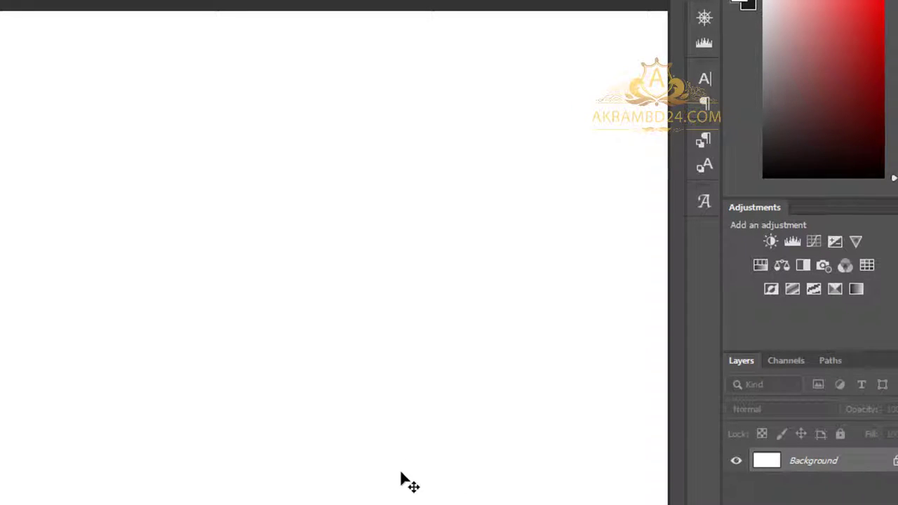
{"action": "left_click_drag", "start_coordinate": [310, 330], "coordinate": [286, 315]}
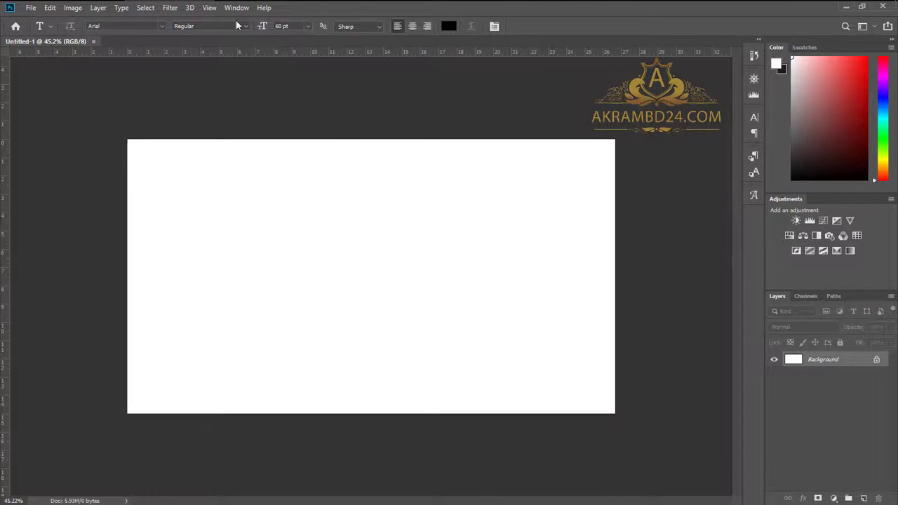
Show the toolbox and add a horizontal text layer reading "TEXT" on the canvas.
{"action": "left_click", "coordinate": [236, 8]}
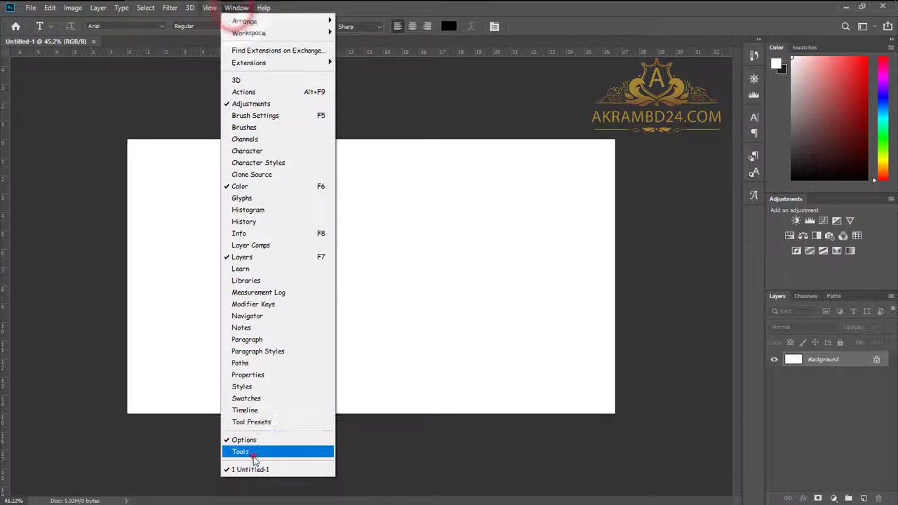
{"action": "left_click", "coordinate": [242, 452]}
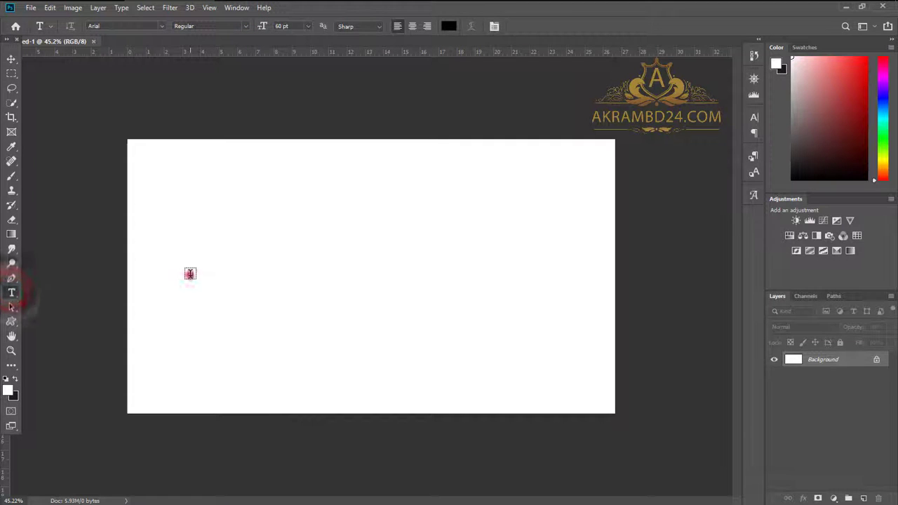
{"action": "left_click", "coordinate": [190, 274]}
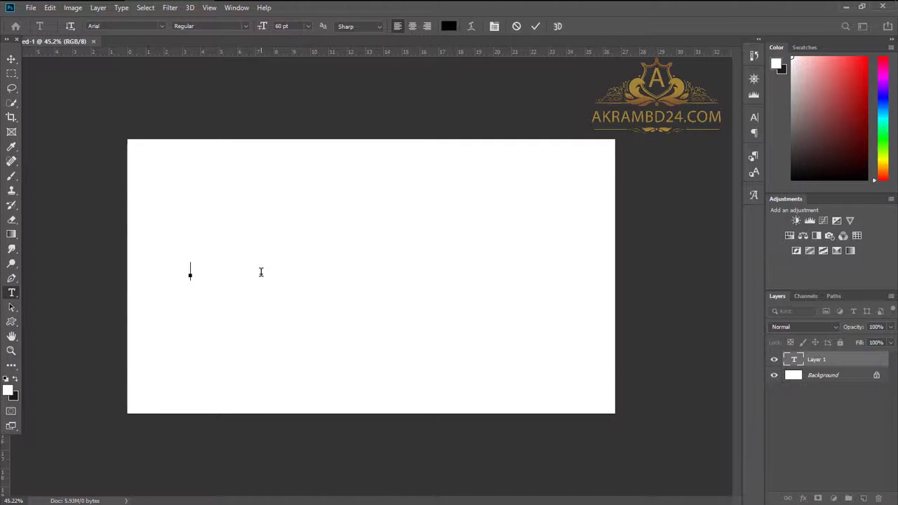
{"action": "left_click", "coordinate": [232, 26]}
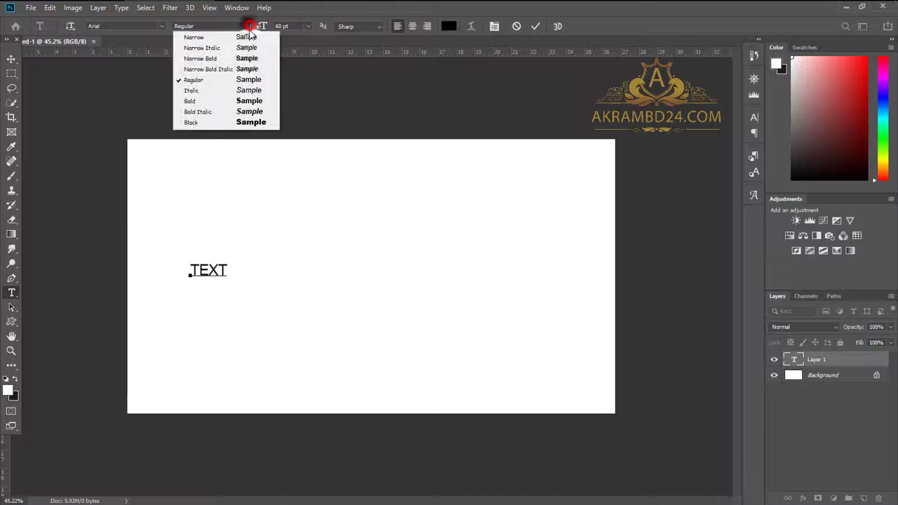
{"action": "left_click", "coordinate": [245, 101]}
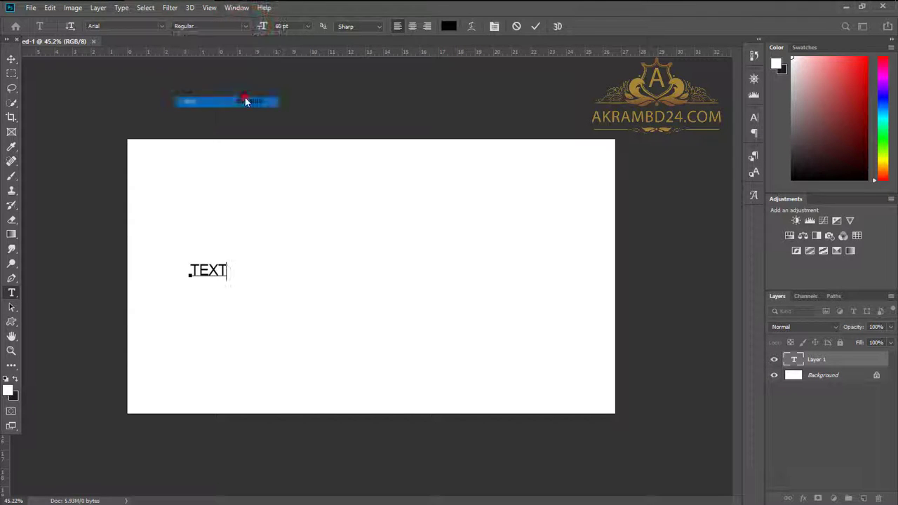
{"action": "left_click", "coordinate": [534, 26]}
Enlarge the text with Free Transform until it spans most of the canvas and move it towards the centre.
{"action": "key", "text": "ctrl+t"}
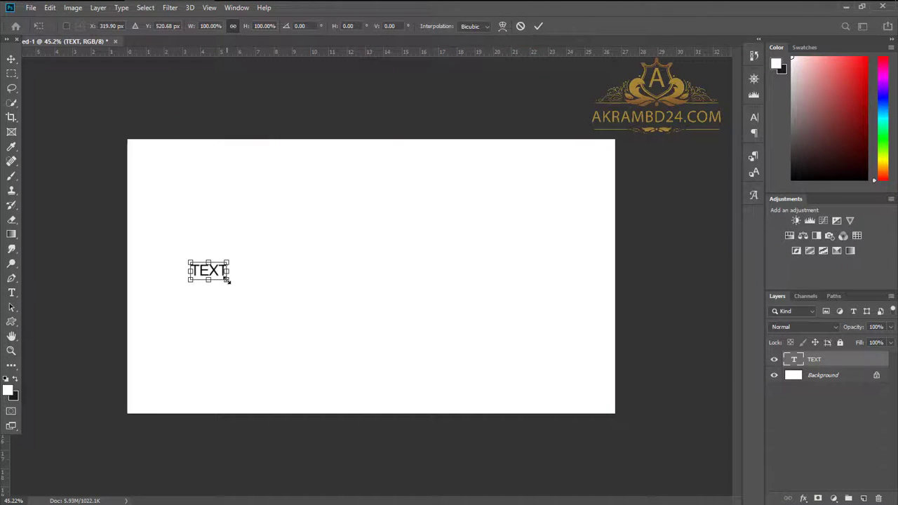
{"action": "left_click_drag", "start_coordinate": [226, 281], "coordinate": [328, 330]}
{"action": "left_click_drag", "start_coordinate": [244, 261], "coordinate": [363, 266]}
{"action": "left_click_drag", "start_coordinate": [448, 335], "coordinate": [499, 360]}
{"action": "left_click_drag", "start_coordinate": [380, 268], "coordinate": [425, 266]}
{"action": "key", "text": "Return"}
Change the font of the whole word "TEXT" to Calisto MT.
{"action": "double_click", "coordinate": [792, 360]}
{"action": "left_click", "coordinate": [150, 26]}
{"action": "left_click", "coordinate": [227, 421]}
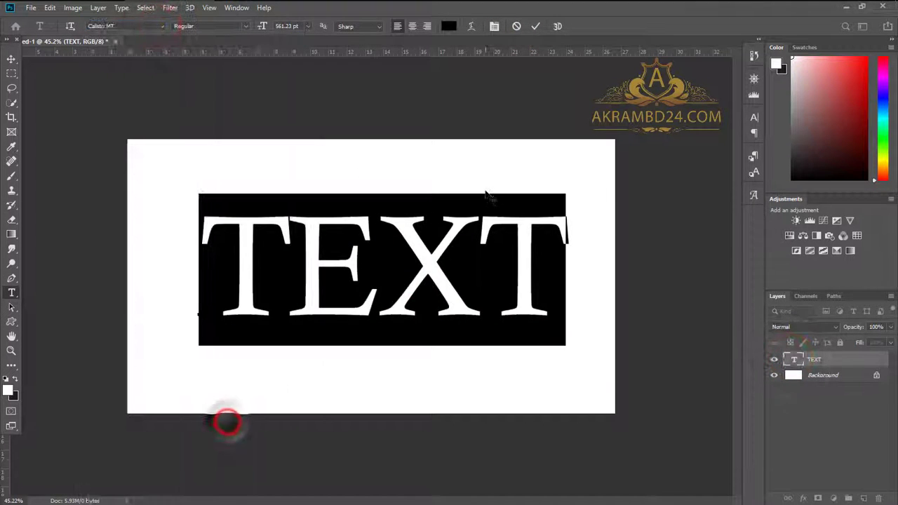
{"action": "left_click", "coordinate": [535, 25]}
Scale the text down slightly with Free Transform and centre it on the canvas.
{"action": "key", "text": "ctrl+t"}
{"action": "left_click", "coordinate": [539, 26]}
{"action": "left_click_drag", "start_coordinate": [601, 359], "coordinate": [536, 341]}
{"action": "key", "text": "ctrl+t"}
{"action": "left_click", "coordinate": [544, 26]}
{"action": "left_click", "coordinate": [12, 62]}
{"action": "left_click_drag", "start_coordinate": [409, 271], "coordinate": [411, 266]}
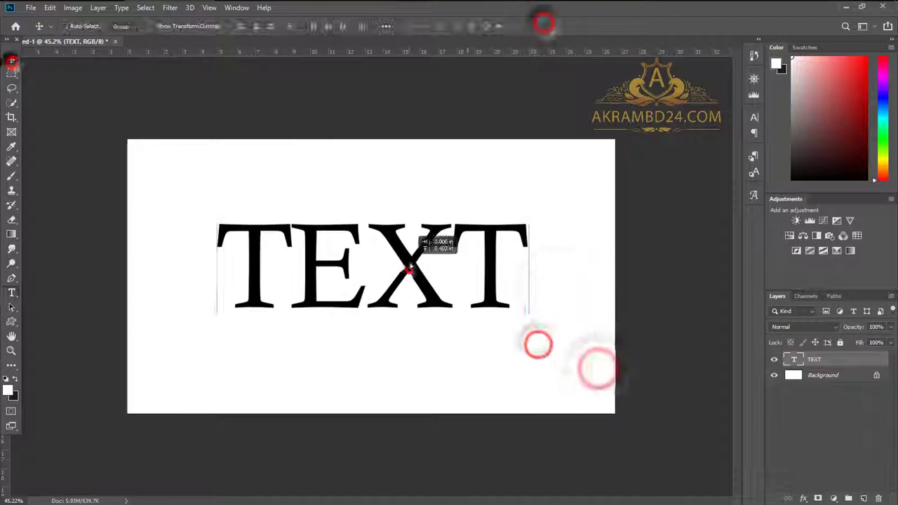
Duplicate the TEXT layer as TEXT copy.
{"action": "left_click", "coordinate": [803, 446]}
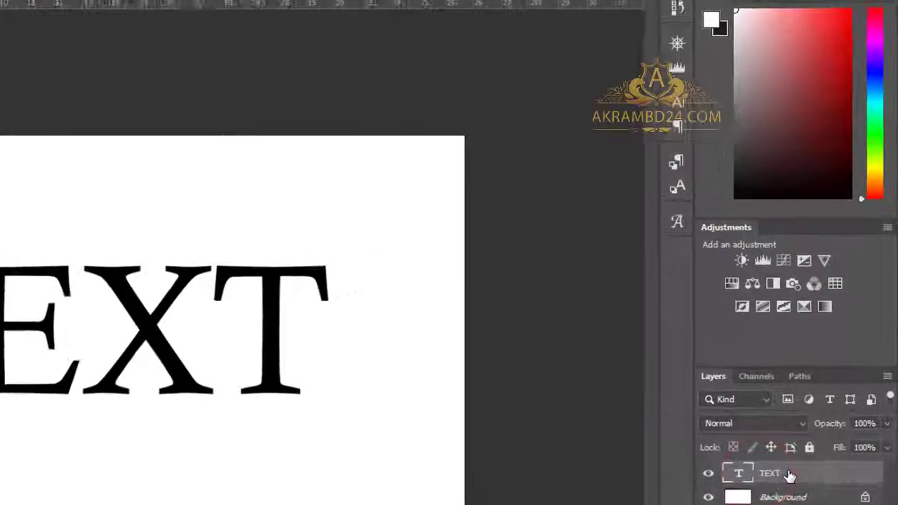
{"action": "right_click", "coordinate": [808, 360]}
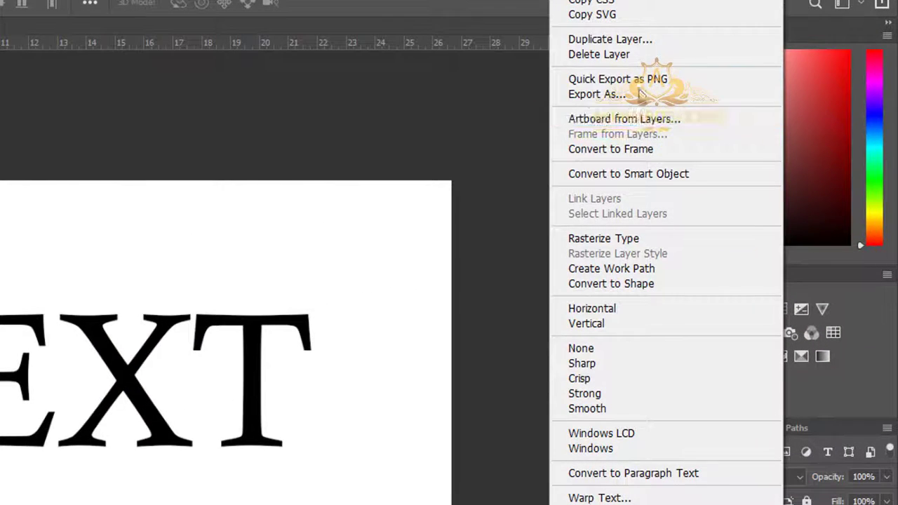
{"action": "left_click", "coordinate": [617, 39]}
{"action": "left_click", "coordinate": [337, 183]}
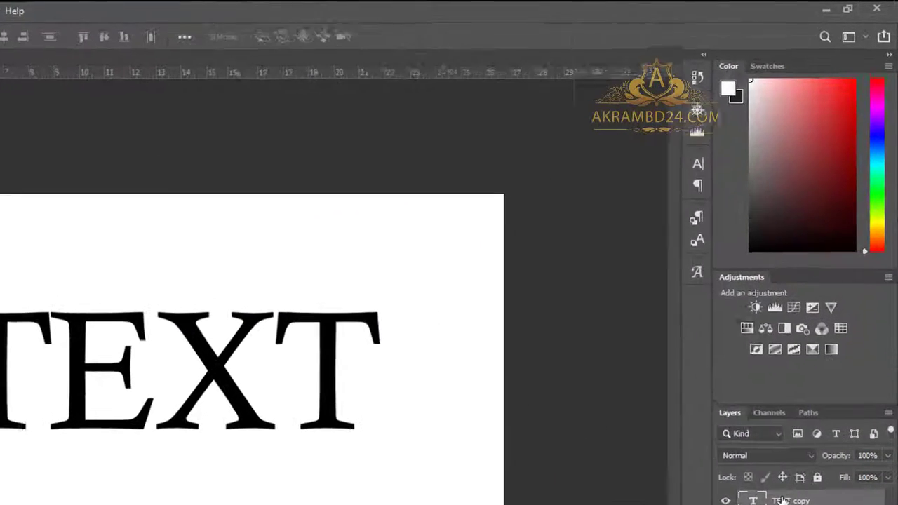
Rasterize the type of the TEXT copy layer and hide the original TEXT layer.
{"action": "right_click", "coordinate": [803, 361]}
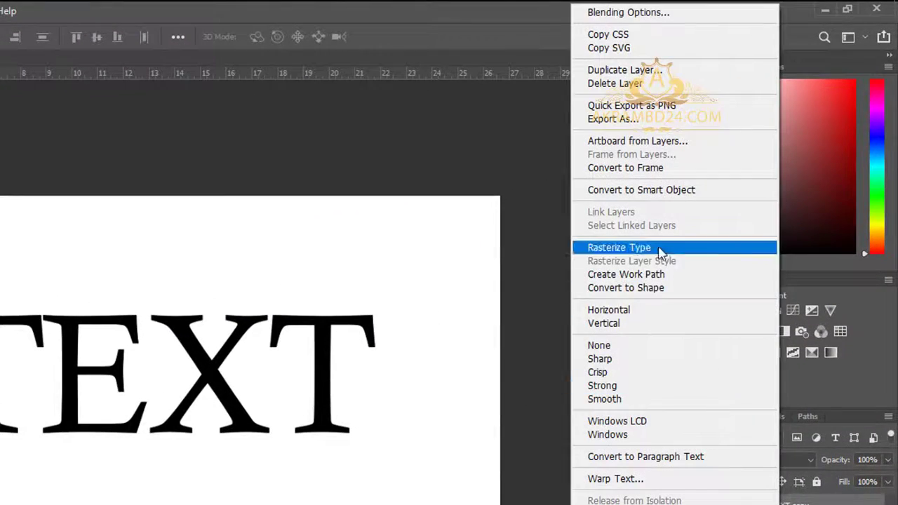
{"action": "left_click", "coordinate": [637, 250]}
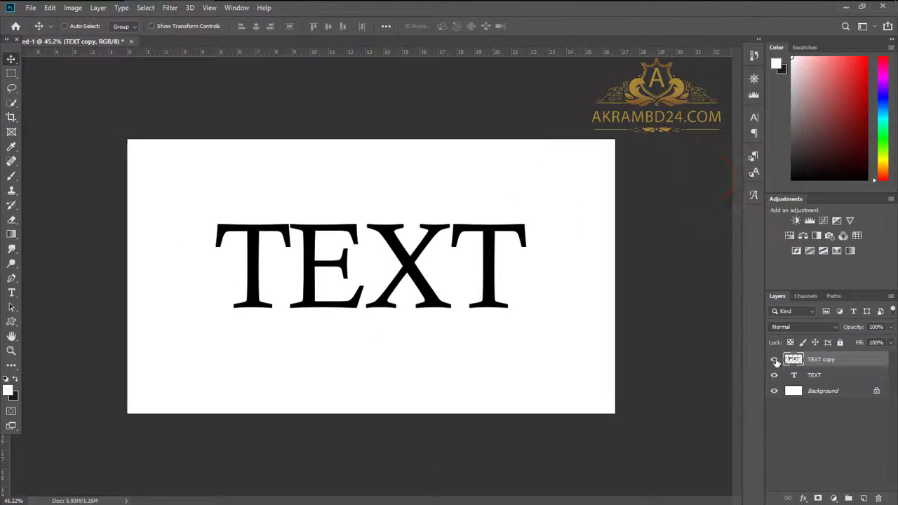
{"action": "left_click", "coordinate": [774, 375]}
{"action": "left_click", "coordinate": [774, 360]}
{"action": "left_click", "coordinate": [773, 359]}
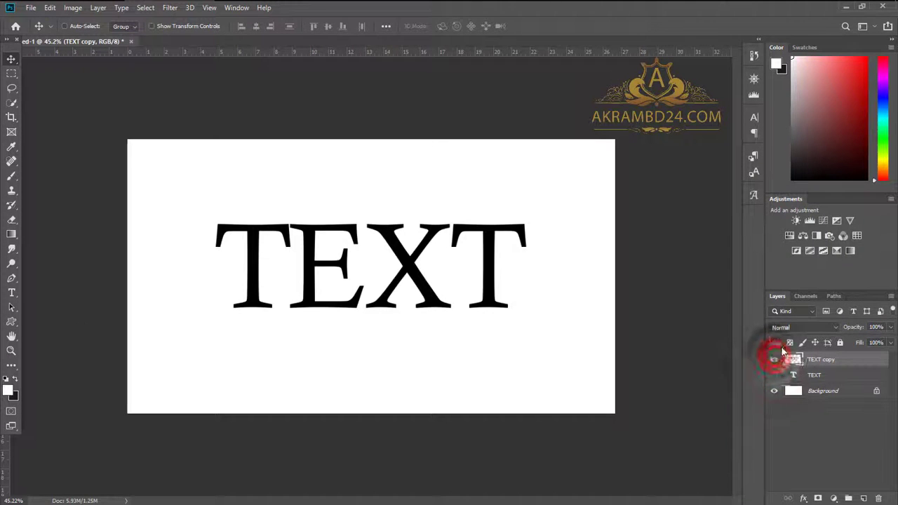
Set up a hard round brush at 28 px and 100% hardness with black as the foreground colour.
{"action": "left_click", "coordinate": [11, 176]}
{"action": "right_click", "coordinate": [175, 201]}
{"action": "left_click", "coordinate": [230, 277]}
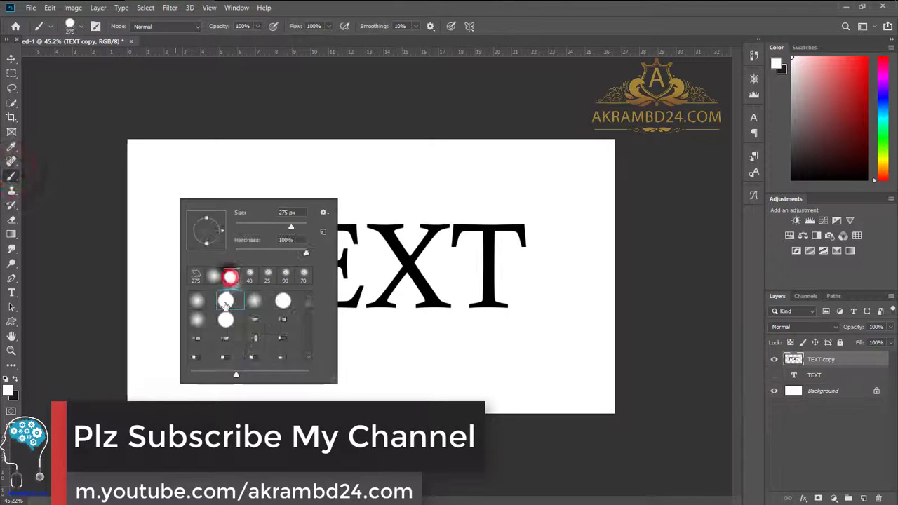
{"action": "key", "text": "Return"}
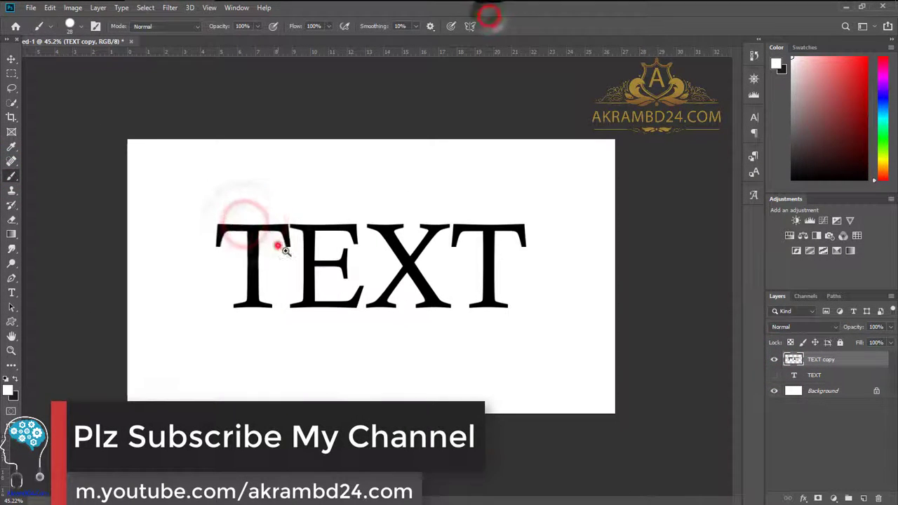
{"action": "key", "text": "ctrl+plus"}
{"action": "key", "text": "ctrl+plus"}
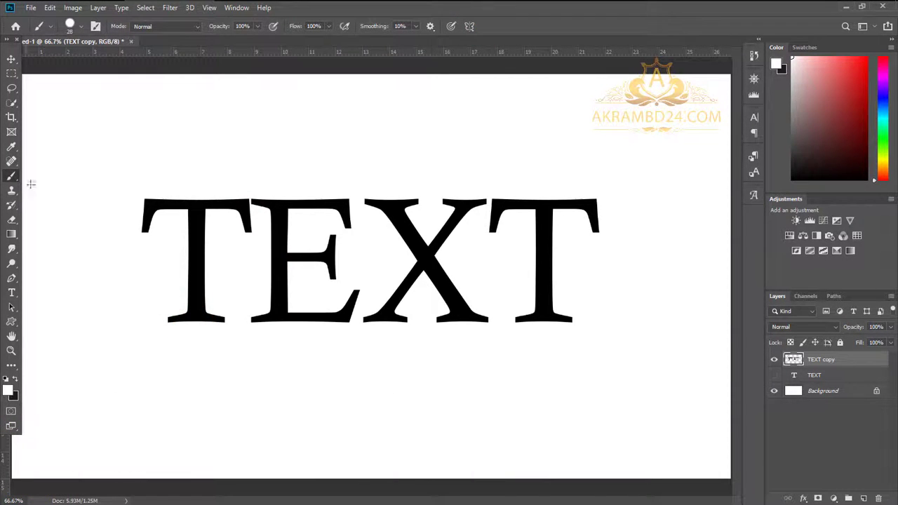
{"action": "left_click", "coordinate": [8, 391]}
{"action": "left_click", "coordinate": [708, 232]}
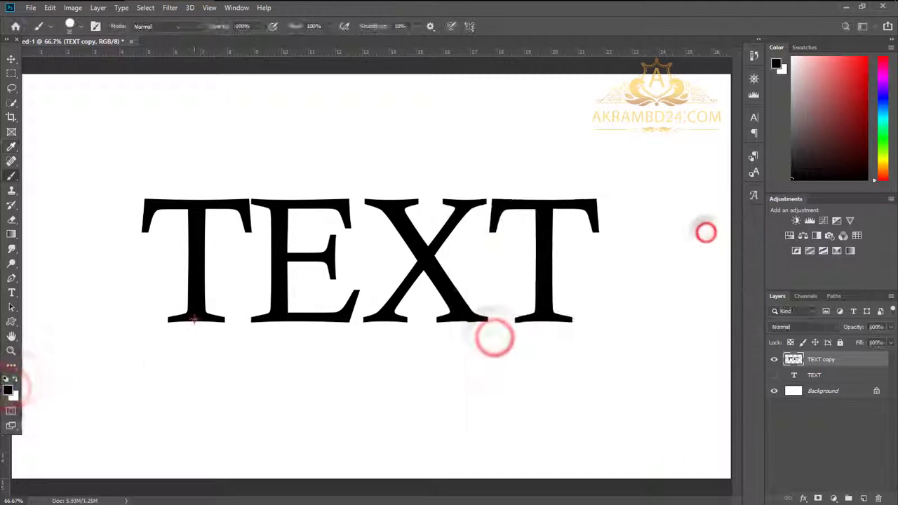
Reduce the brush size to 12 px and test vertical strokes under the first T.
{"action": "left_click_drag", "start_coordinate": [196, 317], "coordinate": [196, 354]}
{"action": "right_click", "coordinate": [200, 330]}
{"action": "left_click", "coordinate": [265, 347]}
{"action": "left_click_drag", "start_coordinate": [191, 319], "coordinate": [190, 348]}
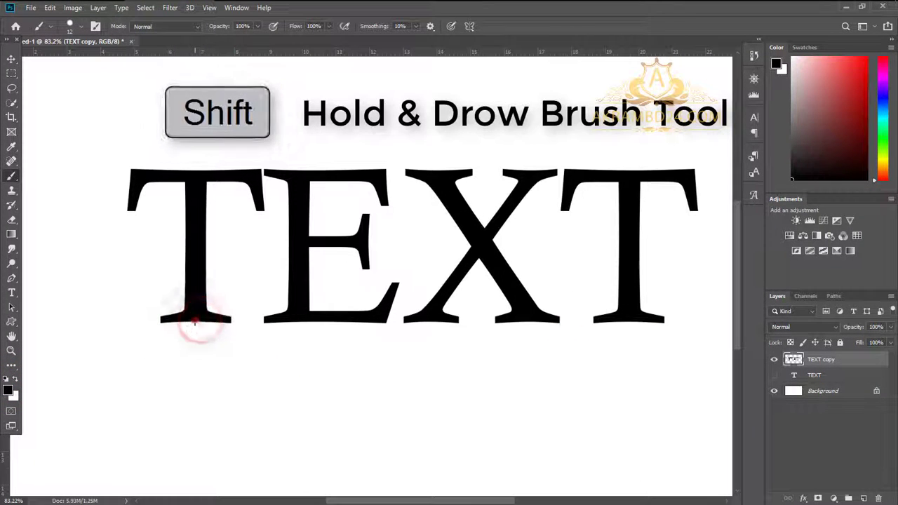
Try to paint straight vertical drips from the base of the first T with the 12 px brush.
{"action": "left_click_drag", "start_coordinate": [195, 321], "coordinate": [195, 377]}
{"action": "left_click", "coordinate": [227, 322], "text": "shift"}
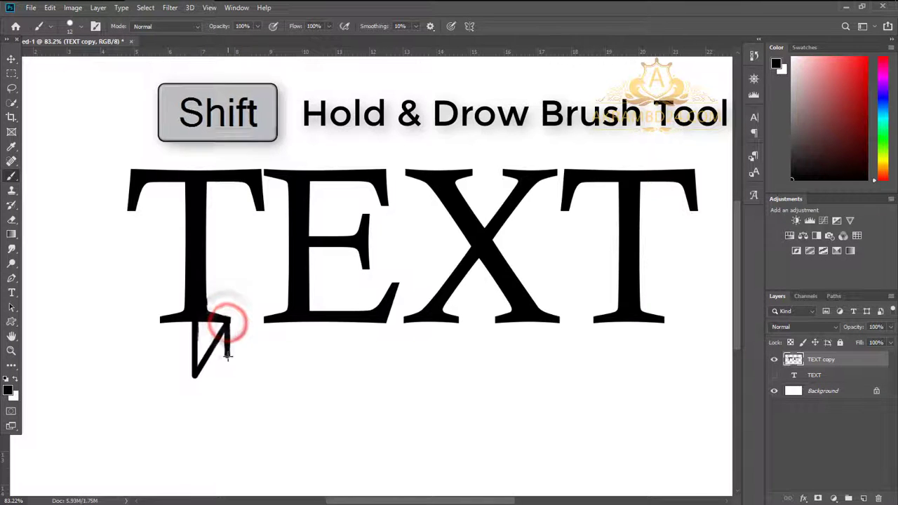
{"action": "left_click_drag", "start_coordinate": [227, 323], "coordinate": [227, 356]}
{"action": "key", "text": "ctrl+z"}
{"action": "key", "text": "ctrl+z"}
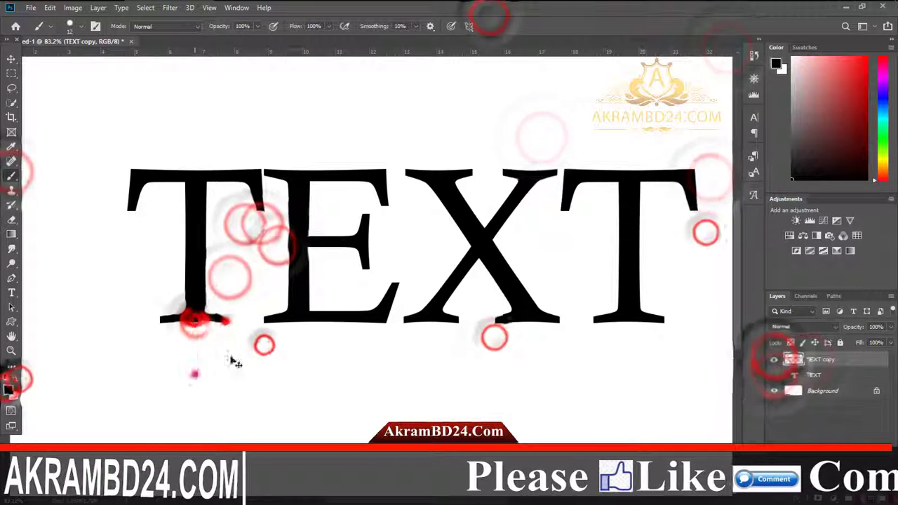
On a new layer, paint straight black drips of varying lengths and thicknesses hanging from all four letters, with small droplets below some.
{"action": "left_click_drag", "start_coordinate": [210, 309], "coordinate": [210, 407]}
{"action": "left_click_drag", "start_coordinate": [169, 309], "coordinate": [169, 392]}
{"action": "right_click", "coordinate": [336, 211]}
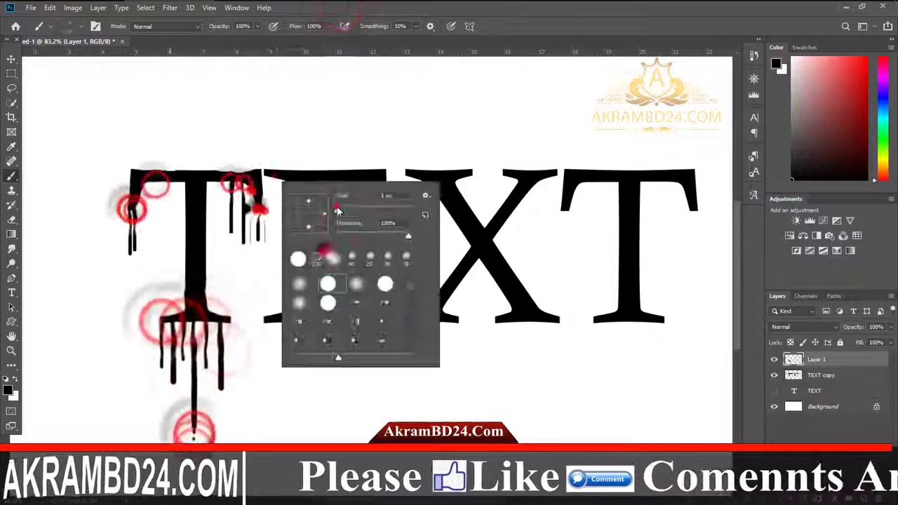
{"action": "left_click_drag", "start_coordinate": [274, 179], "coordinate": [274, 223]}
{"action": "left_click_drag", "start_coordinate": [372, 182], "coordinate": [384, 223]}
{"action": "left_click_drag", "start_coordinate": [365, 266], "coordinate": [369, 367]}
{"action": "left_click_drag", "start_coordinate": [301, 321], "coordinate": [302, 398]}
{"action": "left_click_drag", "start_coordinate": [267, 321], "coordinate": [267, 367]}
{"action": "mouse_move", "coordinate": [329, 323]}
{"action": "left_mouse_down"}
{"action": "mouse_move", "coordinate": [330, 361]}
{"action": "mouse_move", "coordinate": [353, 384]}
{"action": "left_mouse_up"}
{"action": "left_click_drag", "start_coordinate": [406, 322], "coordinate": [406, 409]}
{"action": "mouse_move", "coordinate": [430, 322]}
{"action": "left_mouse_down"}
{"action": "mouse_move", "coordinate": [430, 403]}
{"action": "mouse_move", "coordinate": [454, 406]}
{"action": "left_mouse_up"}
{"action": "left_click_drag", "start_coordinate": [416, 176], "coordinate": [416, 217]}
{"action": "left_click_drag", "start_coordinate": [551, 176], "coordinate": [551, 209]}
{"action": "left_click_drag", "start_coordinate": [566, 207], "coordinate": [566, 262]}
{"action": "mouse_move", "coordinate": [594, 181]}
{"action": "left_mouse_down"}
{"action": "mouse_move", "coordinate": [595, 241]}
{"action": "mouse_move", "coordinate": [605, 233]}
{"action": "left_mouse_up"}
{"action": "left_click_drag", "start_coordinate": [656, 181], "coordinate": [657, 233]}
{"action": "left_click_drag", "start_coordinate": [675, 181], "coordinate": [675, 224]}
{"action": "left_click_drag", "start_coordinate": [694, 208], "coordinate": [695, 233]}
{"action": "left_click_drag", "start_coordinate": [630, 322], "coordinate": [631, 403]}
{"action": "left_click_drag", "start_coordinate": [647, 322], "coordinate": [647, 372]}
{"action": "left_click_drag", "start_coordinate": [532, 321], "coordinate": [532, 403]}
{"action": "left_click", "coordinate": [566, 265]}
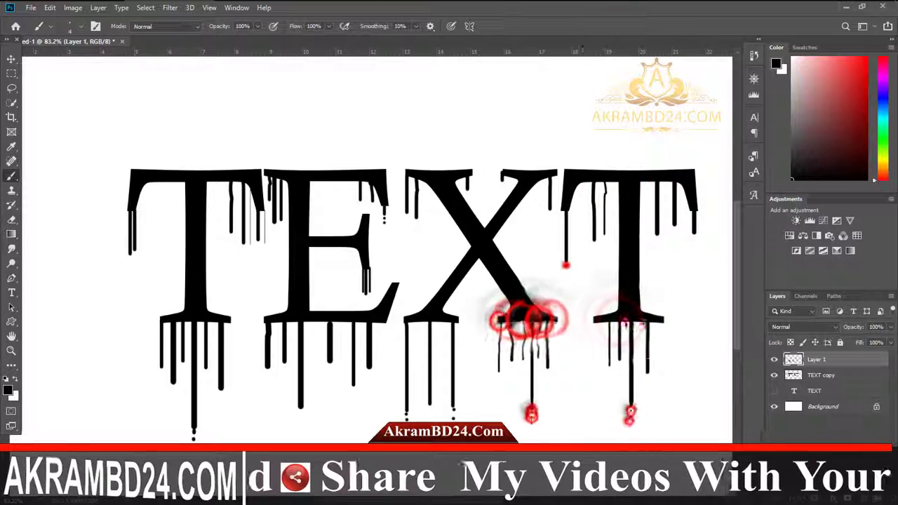
{"action": "left_click", "coordinate": [630, 419]}
{"action": "left_click_drag", "start_coordinate": [643, 320], "coordinate": [644, 340]}
{"action": "left_click_drag", "start_coordinate": [343, 323], "coordinate": [344, 344]}
{"action": "left_click_drag", "start_coordinate": [174, 182], "coordinate": [174, 217]}
{"action": "left_click_drag", "start_coordinate": [148, 191], "coordinate": [148, 243]}
{"action": "left_click_drag", "start_coordinate": [660, 321], "coordinate": [659, 382]}
{"action": "left_click", "coordinate": [660, 400]}
{"action": "scroll", "coordinate": [334, 287], "scroll_direction": "down", "scroll_amount": 5}
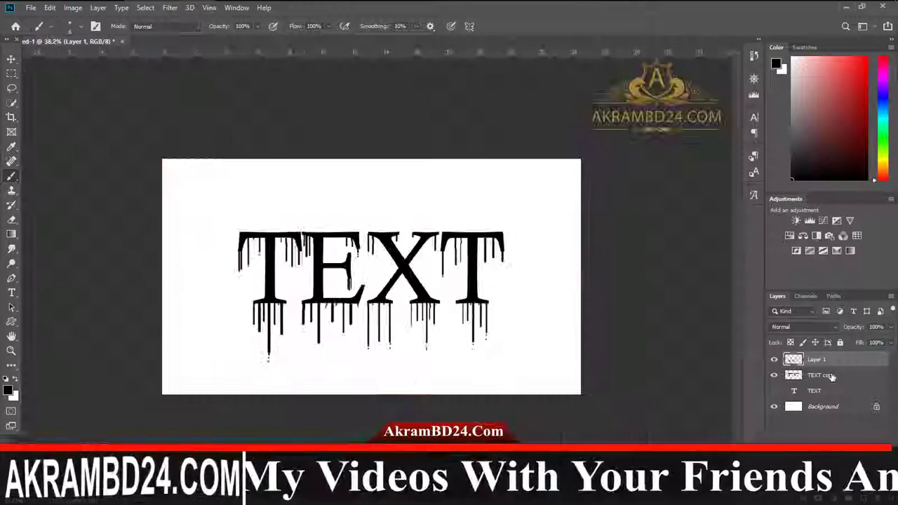
Merge the painted drips layer with the rasterized TEXT copy layer.
{"action": "left_click", "coordinate": [832, 377], "text": "ctrl"}
{"action": "right_click", "coordinate": [832, 376]}
{"action": "left_click", "coordinate": [719, 359]}
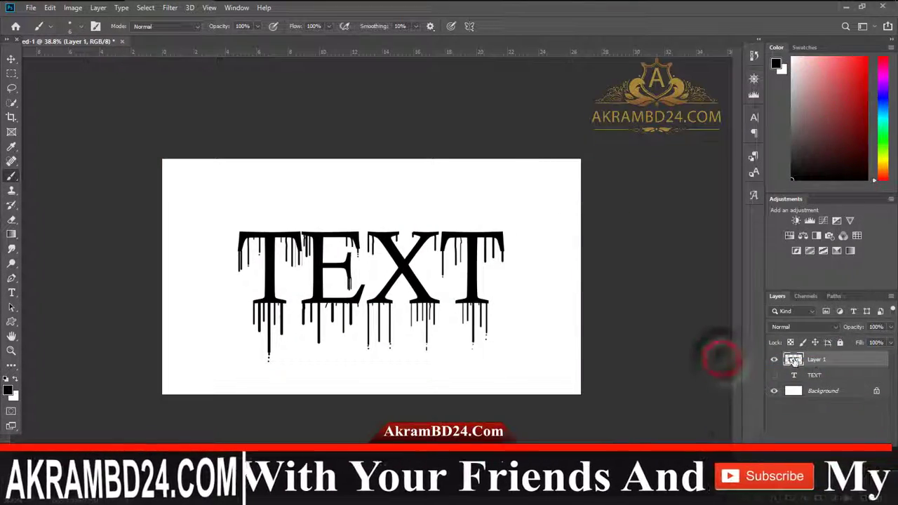
Select the outline of the merged text and set the Gradient tool's start colour stop to red-orange.
{"action": "left_click", "coordinate": [11, 234]}
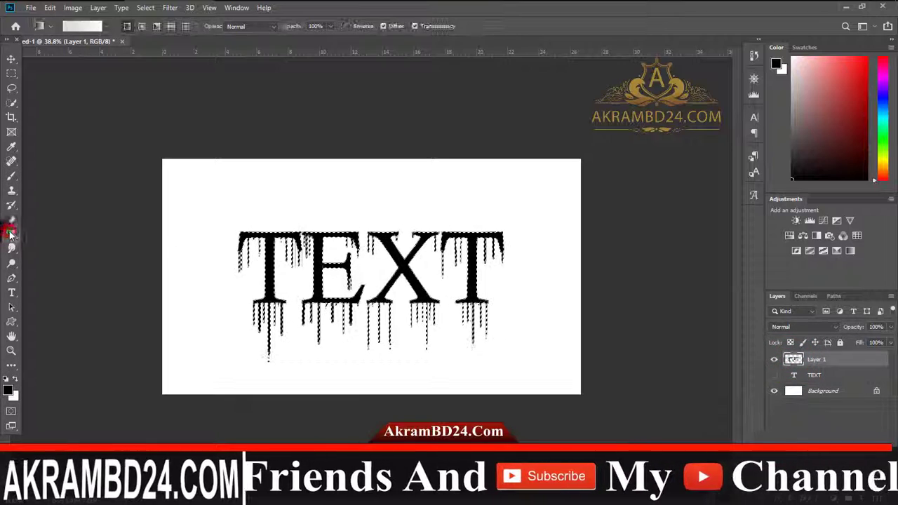
{"action": "left_click", "coordinate": [78, 26]}
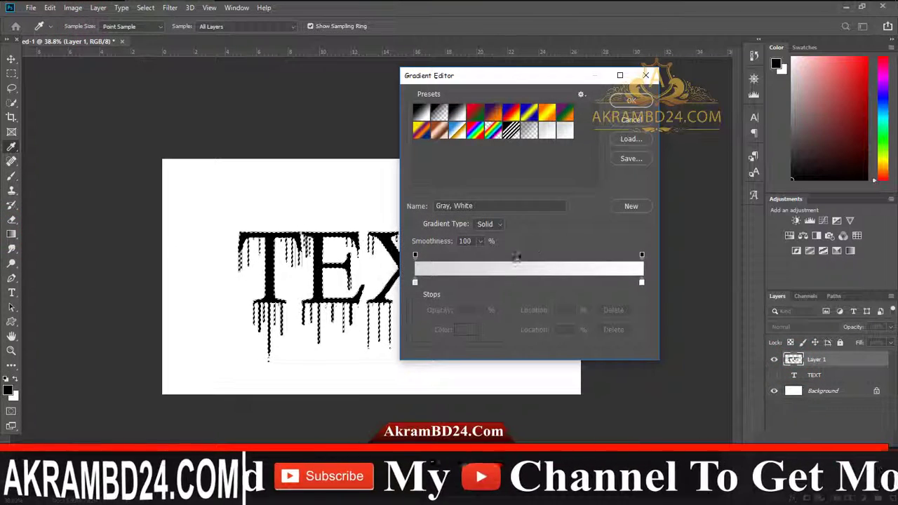
{"action": "double_click", "coordinate": [415, 281]}
{"action": "left_click", "coordinate": [461, 327]}
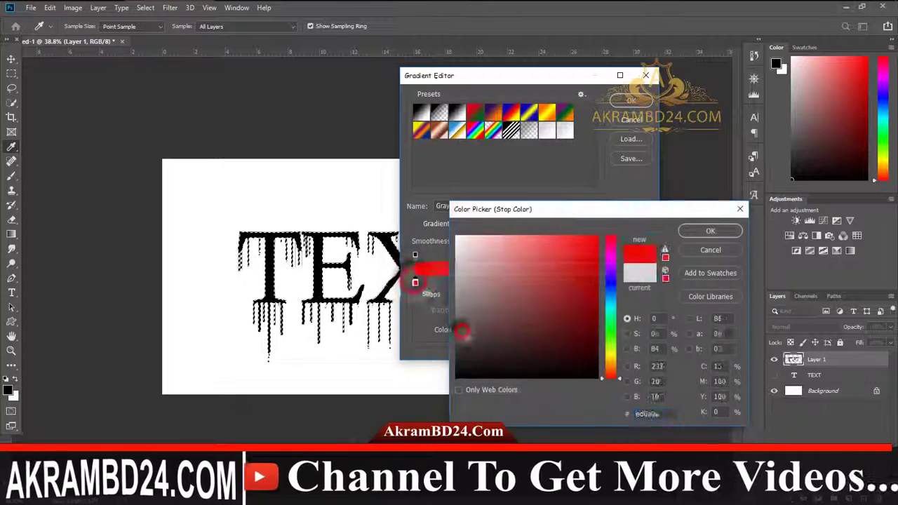
{"action": "left_click", "coordinate": [590, 245]}
{"action": "left_click", "coordinate": [611, 372]}
{"action": "left_click", "coordinate": [703, 230]}
Set the gradient's end colour stop to pure bright red.
{"action": "left_click", "coordinate": [642, 282]}
{"action": "left_click", "coordinate": [467, 329]}
{"action": "left_click", "coordinate": [583, 260]}
{"action": "left_click", "coordinate": [702, 228]}
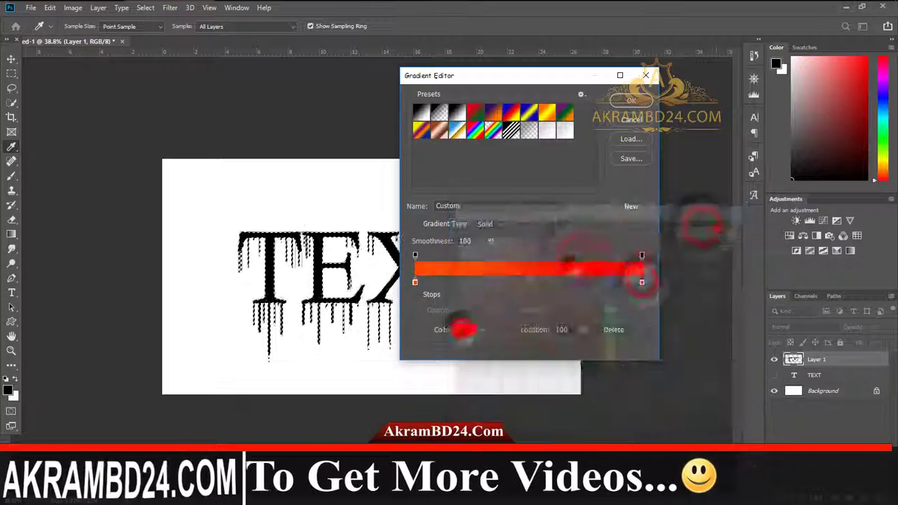
{"action": "left_click", "coordinate": [464, 330]}
{"action": "left_click", "coordinate": [596, 240]}
{"action": "left_click", "coordinate": [690, 230]}
Recolour the gradient's start stop to a brighter orange and accept the orange-to-red gradient.
{"action": "double_click", "coordinate": [415, 282]}
{"action": "left_click", "coordinate": [576, 242]}
{"action": "left_click", "coordinate": [689, 230]}
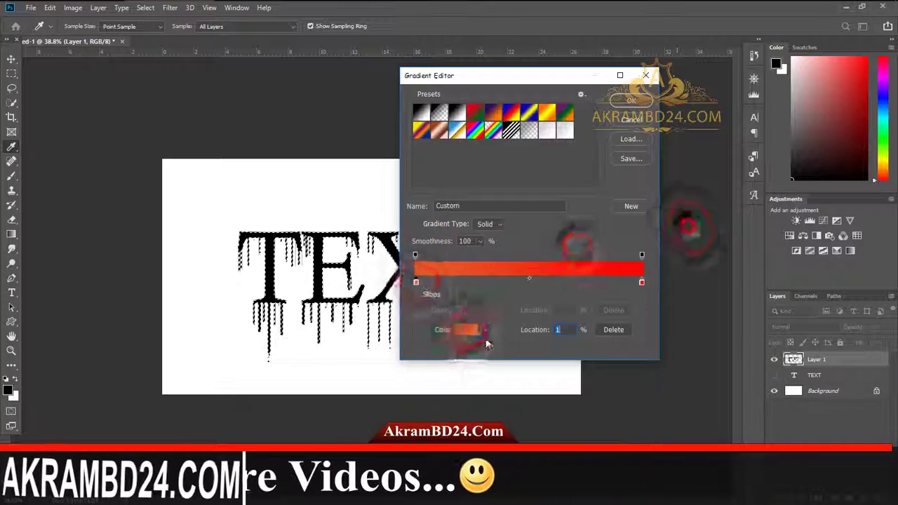
{"action": "left_click", "coordinate": [468, 329]}
{"action": "left_click", "coordinate": [612, 362]}
{"action": "left_click", "coordinate": [578, 260]}
{"action": "left_click", "coordinate": [691, 228]}
{"action": "left_click", "coordinate": [631, 100]}
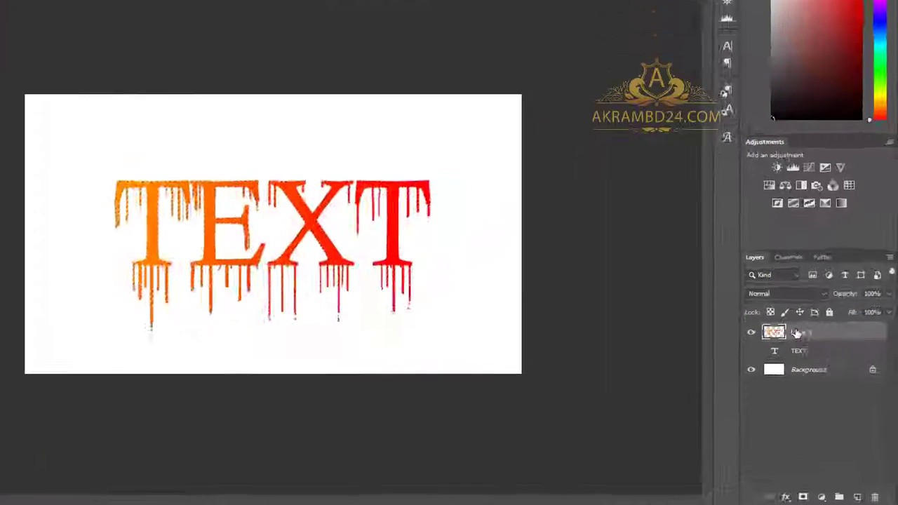
Create a new 3D extrusion from the gradient-filled Layer 1 and accept switching to the 3D workspace.
{"action": "right_click", "coordinate": [821, 361]}
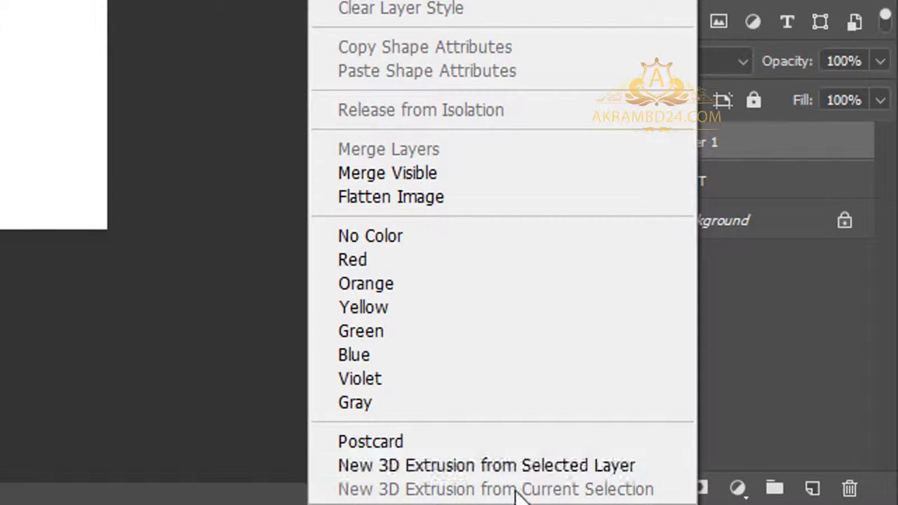
{"action": "left_click", "coordinate": [452, 467]}
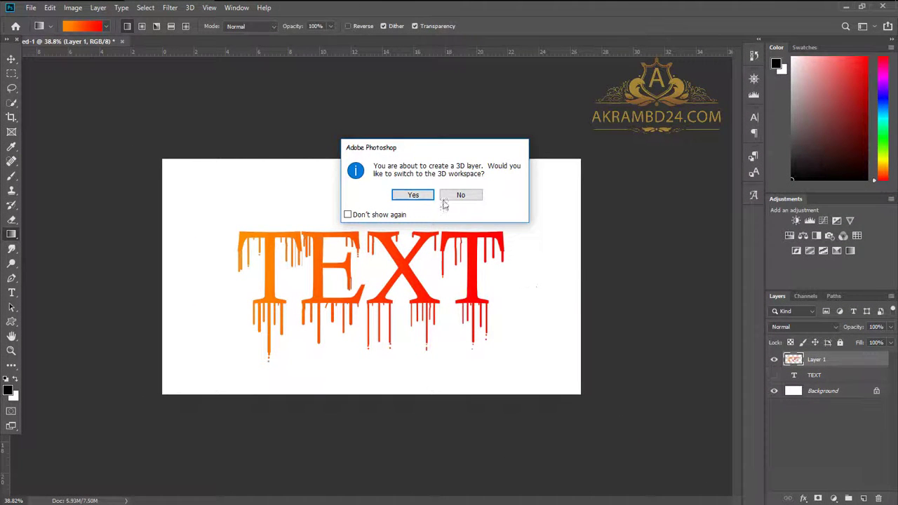
{"action": "left_click", "coordinate": [416, 196]}
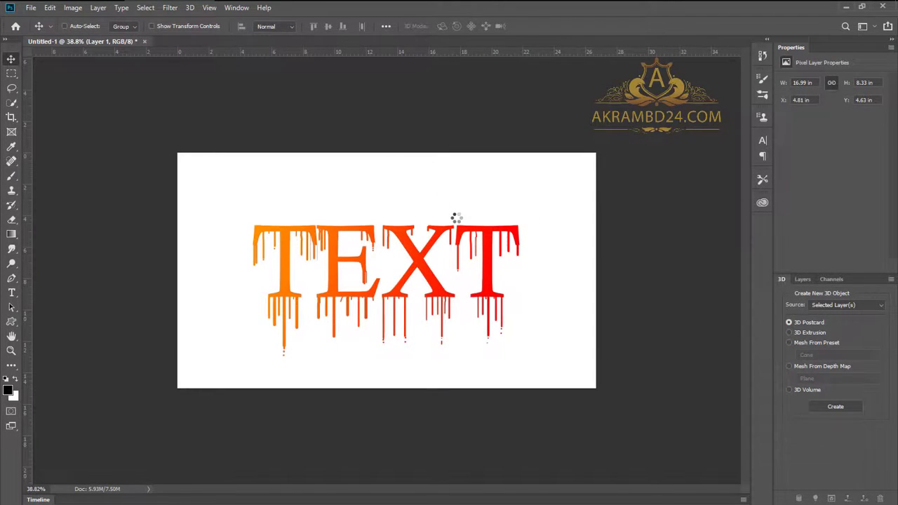
Set the diffuse colour of Layer 1's extrusion material to teal (R 2, G 180, B 178).
{"action": "left_click", "coordinate": [841, 388]}
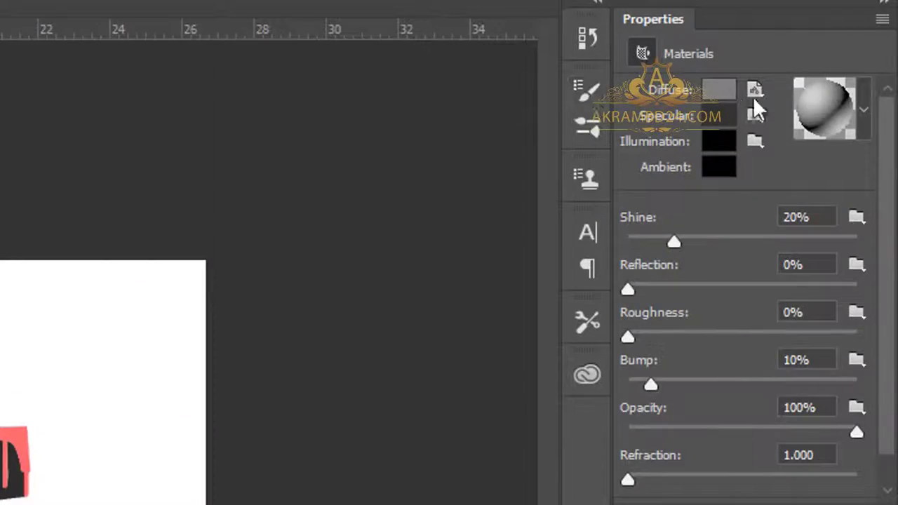
{"action": "left_click", "coordinate": [727, 89]}
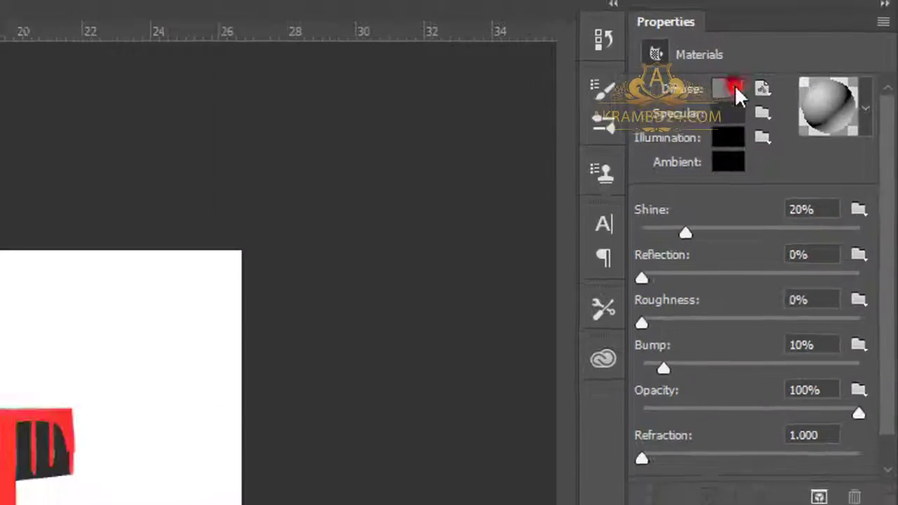
{"action": "left_click", "coordinate": [588, 364]}
{"action": "left_click_drag", "start_coordinate": [613, 477], "coordinate": [602, 411]}
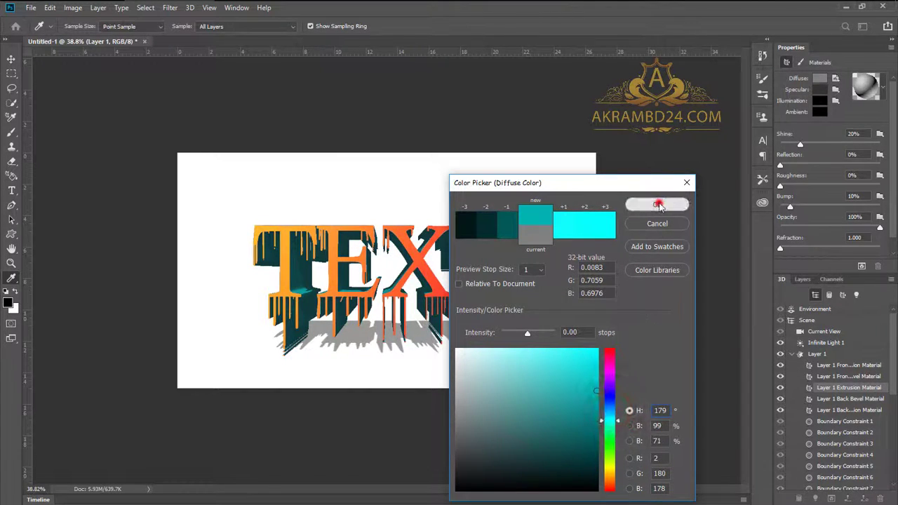
{"action": "left_click", "coordinate": [658, 204]}
Turn the white Background layer into a 3D postcard.
{"action": "left_click", "coordinate": [807, 279]}
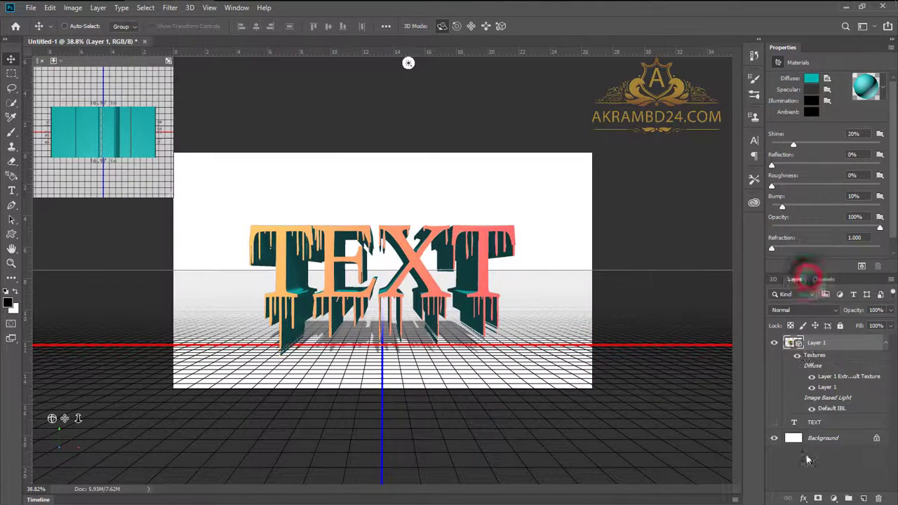
{"action": "right_click", "coordinate": [821, 441]}
{"action": "left_click", "coordinate": [816, 430]}
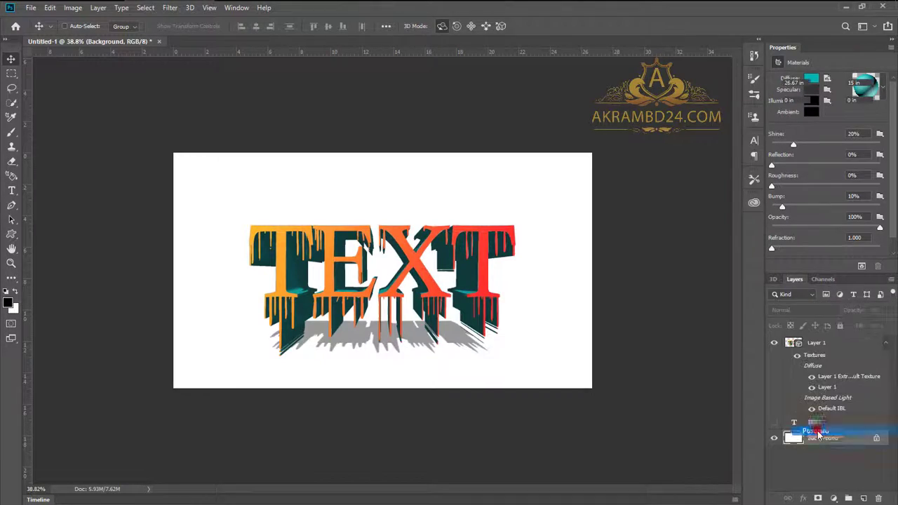
Render the combined 3D Background layer, stop the rendering, and rasterize the layer.
{"action": "left_click", "coordinate": [190, 8]}
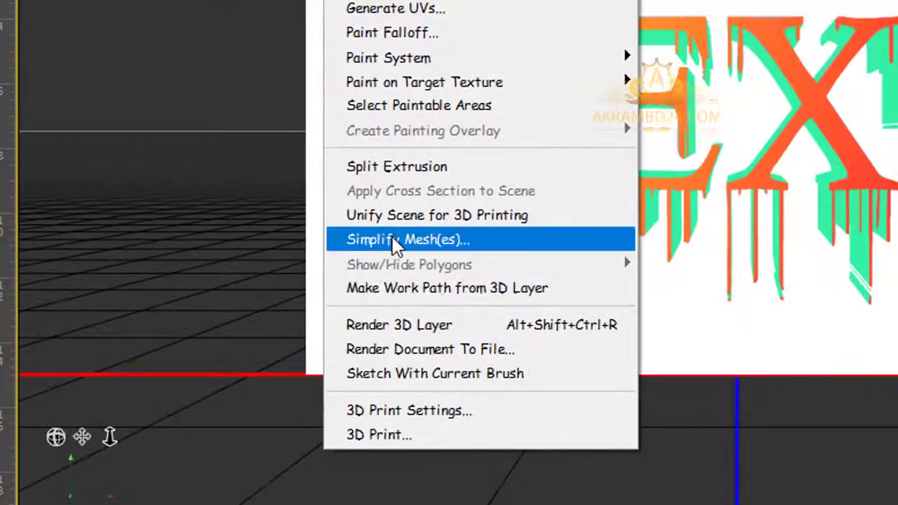
{"action": "left_click", "coordinate": [414, 325]}
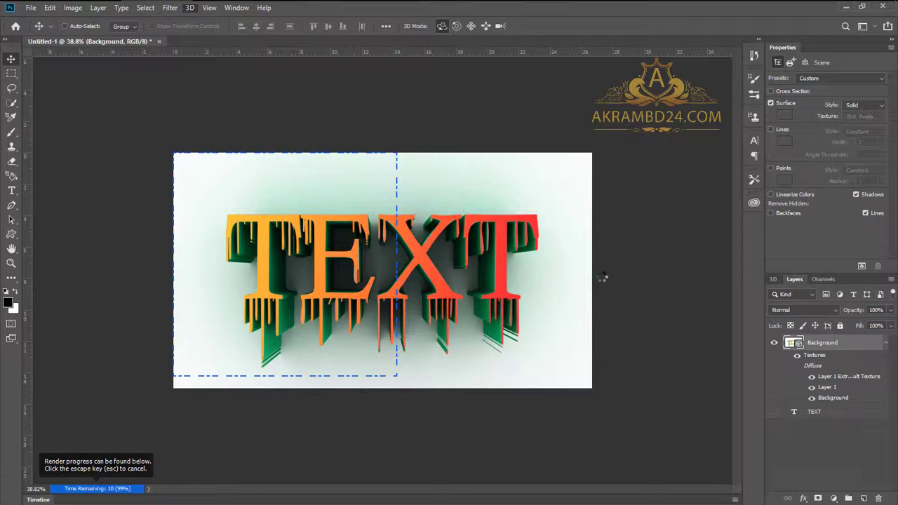
{"action": "key", "text": "Escape"}
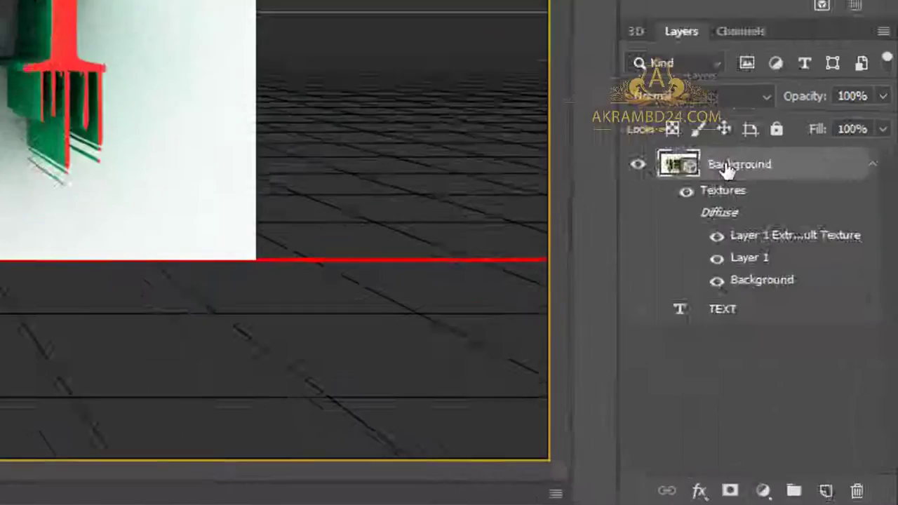
{"action": "right_click", "coordinate": [818, 345]}
{"action": "left_click", "coordinate": [814, 457]}
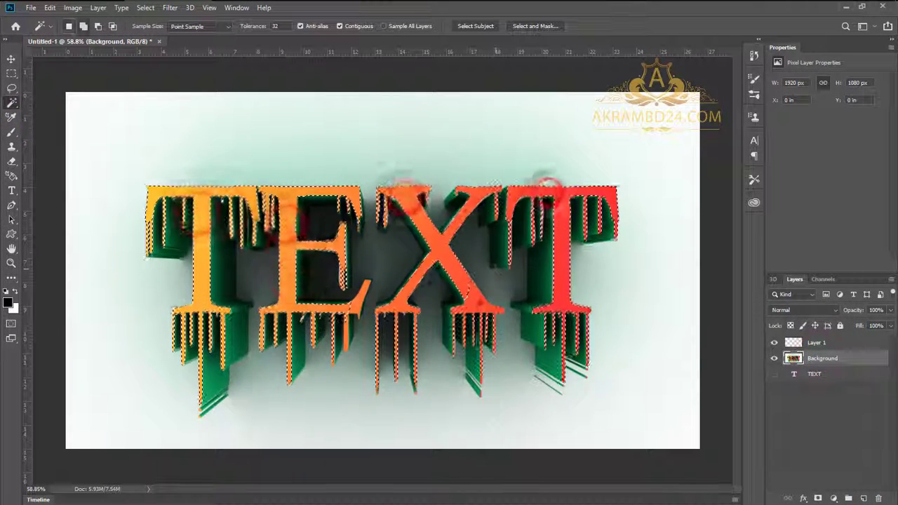
Add the missed drips and detached drip tips of the letters' front faces to the Magic Wand selection.
{"action": "scroll", "coordinate": [175, 410], "scroll_direction": "up", "scroll_amount": 4}
{"action": "left_click", "coordinate": [360, 298], "text": "shift"}
{"action": "left_click", "coordinate": [232, 282], "text": "shift"}
{"action": "left_click", "coordinate": [271, 330], "text": "shift"}
{"action": "left_click", "coordinate": [220, 411], "text": "shift"}
{"action": "scroll", "coordinate": [569, 375], "scroll_direction": "down", "scroll_amount": 4}
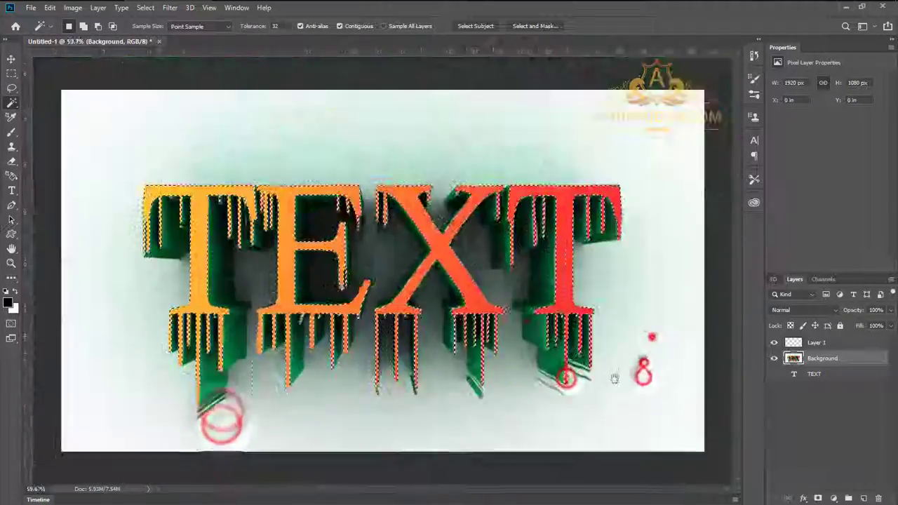
{"action": "scroll", "coordinate": [557, 386], "scroll_direction": "up", "scroll_amount": 4}
{"action": "left_click", "coordinate": [561, 396], "text": "shift"}
{"action": "left_click", "coordinate": [401, 397], "text": "shift"}
{"action": "left_click", "coordinate": [571, 397], "text": "shift"}
{"action": "left_click", "coordinate": [630, 345], "text": "shift"}
{"action": "scroll", "coordinate": [547, 250], "scroll_direction": "up", "scroll_amount": 1}
{"action": "left_click", "coordinate": [549, 257], "text": "shift"}
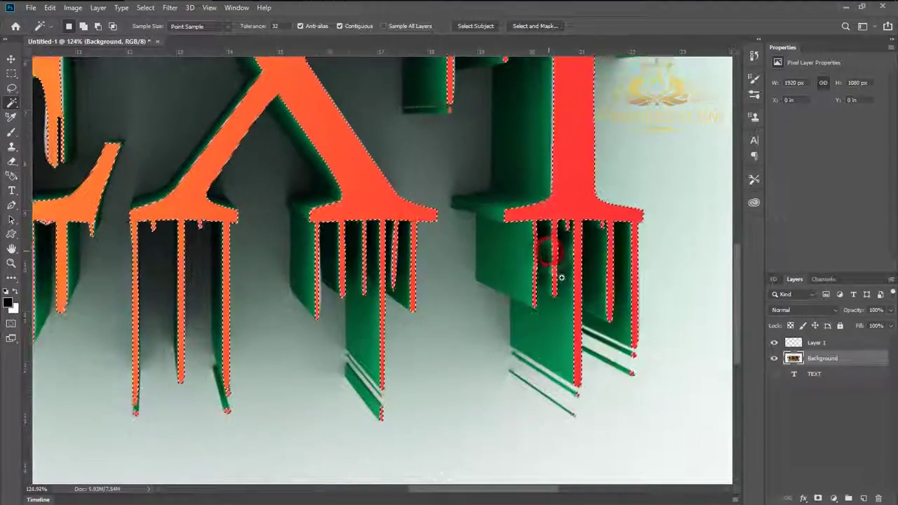
{"action": "left_click", "coordinate": [587, 254], "text": "shift"}
{"action": "scroll", "coordinate": [534, 223], "scroll_direction": "down", "scroll_amount": 6}
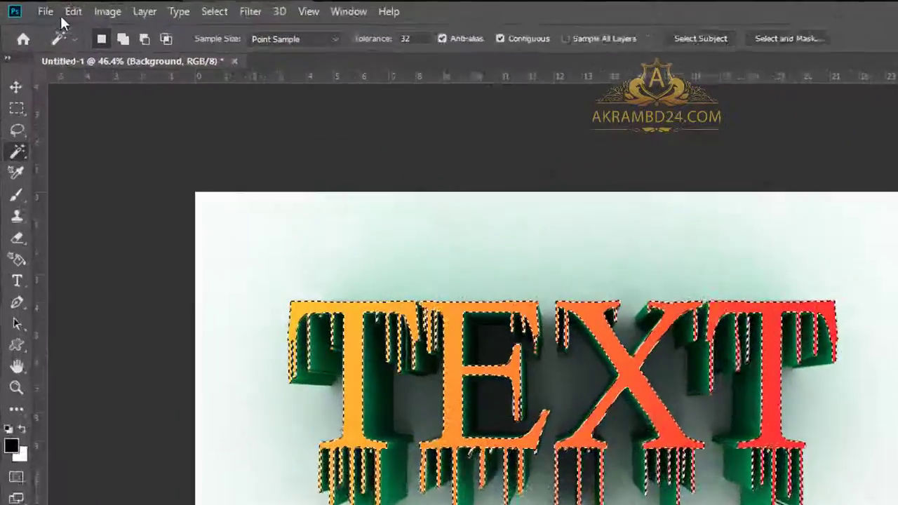
Copy the selected front faces of the letters from the Background and paste them into Layer 1.
{"action": "left_click", "coordinate": [50, 8]}
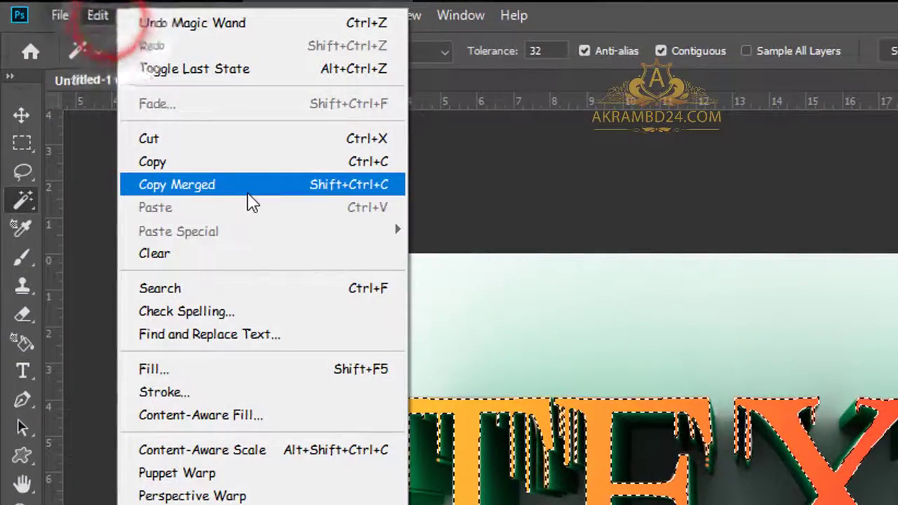
{"action": "left_click", "coordinate": [354, 165]}
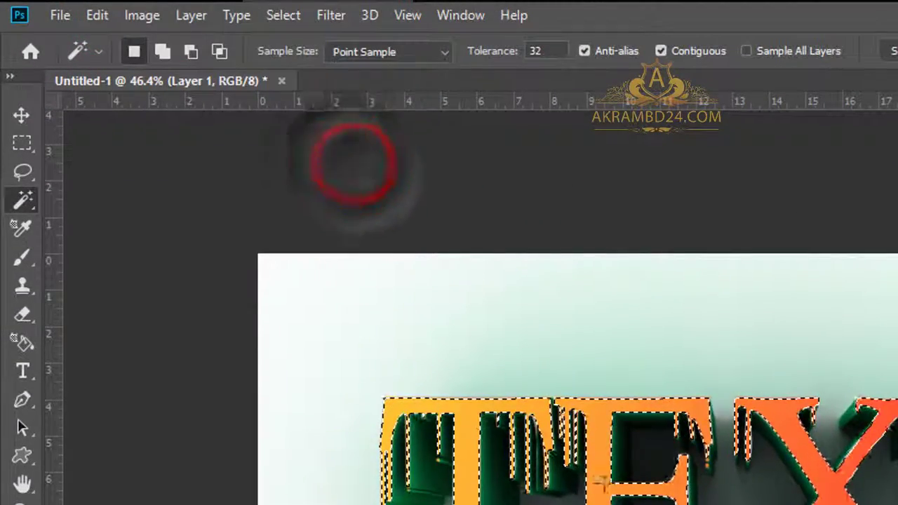
{"action": "left_click", "coordinate": [97, 14]}
{"action": "left_click", "coordinate": [160, 208]}
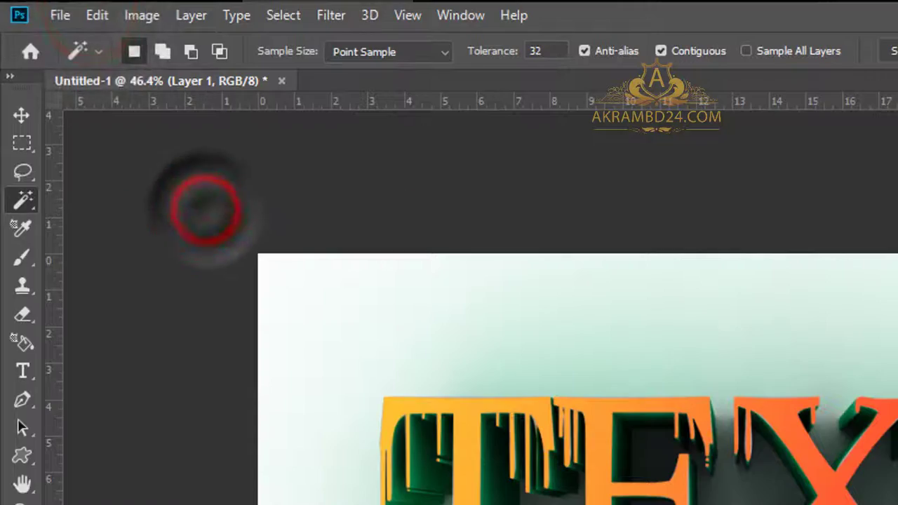
Check the pasted letters by toggling the Background's visibility, and add a Hue/Saturation adjustment layer directly above the Background.
{"action": "left_click", "coordinate": [773, 357]}
{"action": "left_click", "coordinate": [773, 358]}
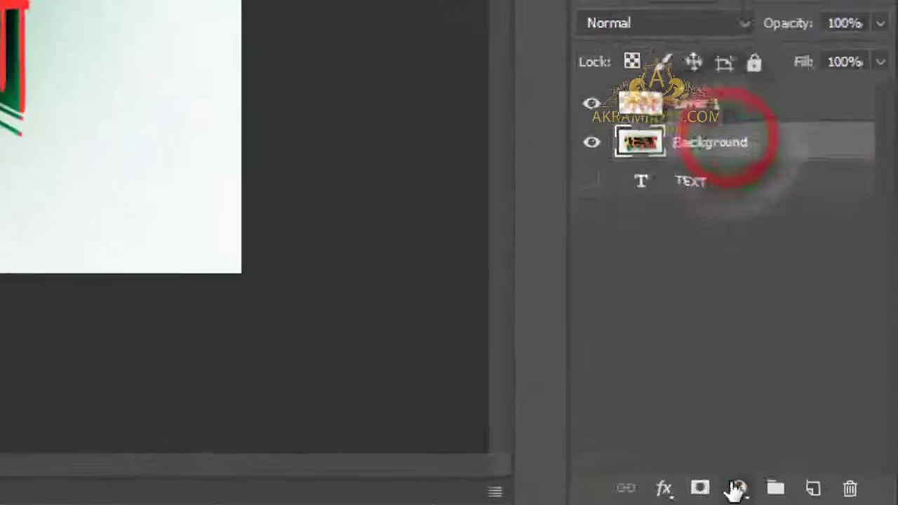
{"action": "left_click", "coordinate": [834, 498]}
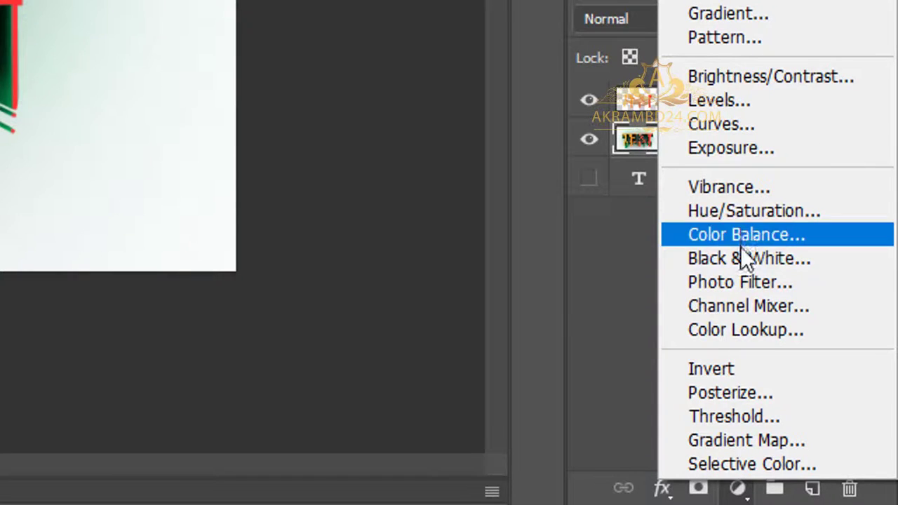
{"action": "left_click", "coordinate": [738, 209]}
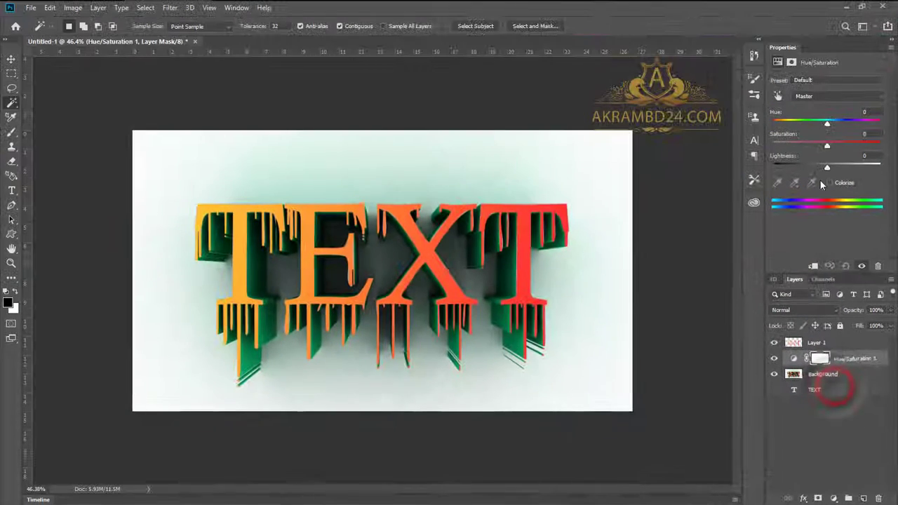
Raise the Hue/Saturation layer's saturation to +87, lower its lightness to darken the backdrop, and shift the hue slightly towards teal.
{"action": "left_click_drag", "start_coordinate": [791, 144], "coordinate": [873, 146]}
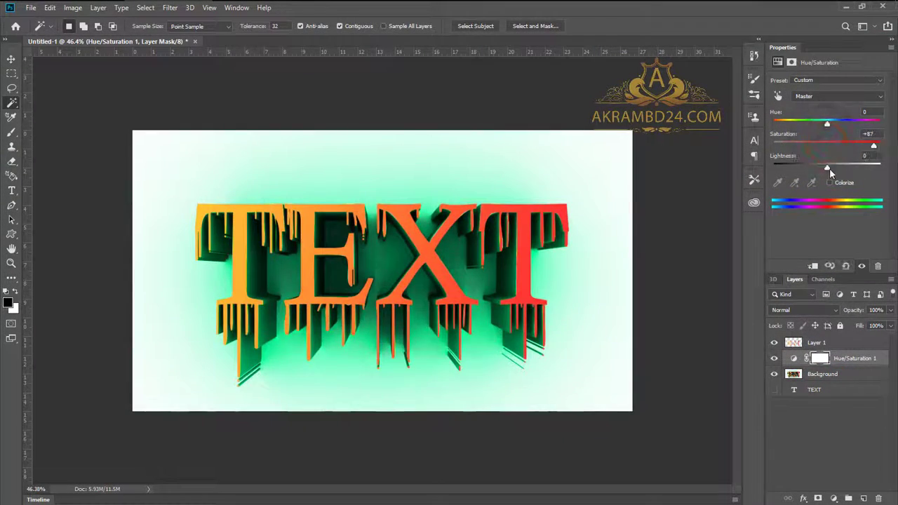
{"action": "left_click_drag", "start_coordinate": [828, 168], "coordinate": [789, 168]}
{"action": "mouse_move", "coordinate": [827, 123]}
{"action": "left_mouse_down"}
{"action": "mouse_move", "coordinate": [774, 125]}
{"action": "mouse_move", "coordinate": [814, 123]}
{"action": "left_mouse_up"}
{"action": "mouse_move", "coordinate": [789, 167]}
{"action": "left_mouse_down"}
{"action": "mouse_move", "coordinate": [814, 167]}
{"action": "mouse_move", "coordinate": [794, 167]}
{"action": "left_mouse_up"}
{"action": "left_click_drag", "start_coordinate": [814, 123], "coordinate": [834, 121]}
{"action": "left_click", "coordinate": [834, 415]}
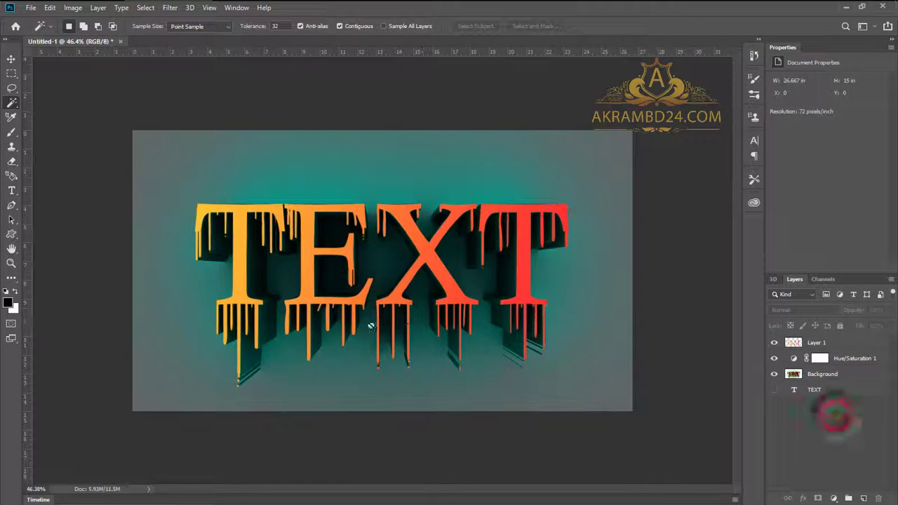
Place the ahmed-hasan-331353-unsplash photo from the Visual HD Background folder and enlarge it to about the canvas width.
{"action": "left_click", "coordinate": [753, 9]}
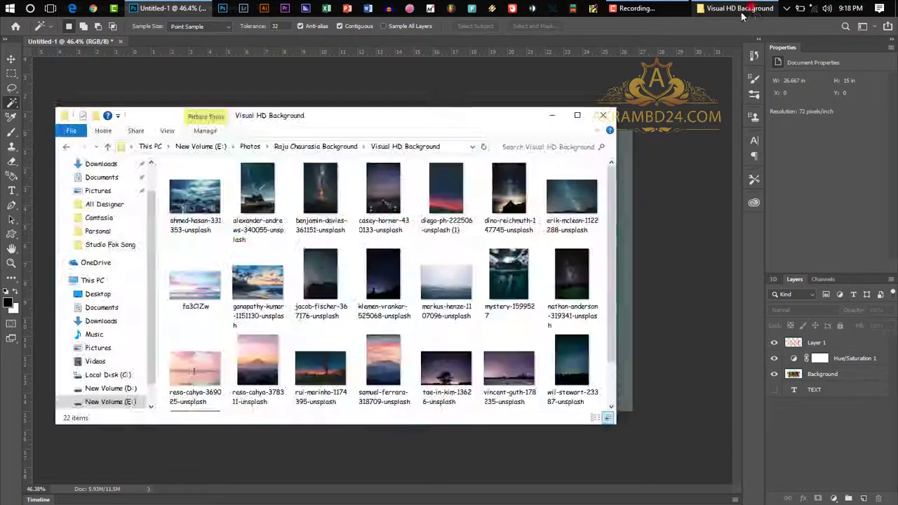
{"action": "left_click_drag", "start_coordinate": [189, 191], "coordinate": [417, 206]}
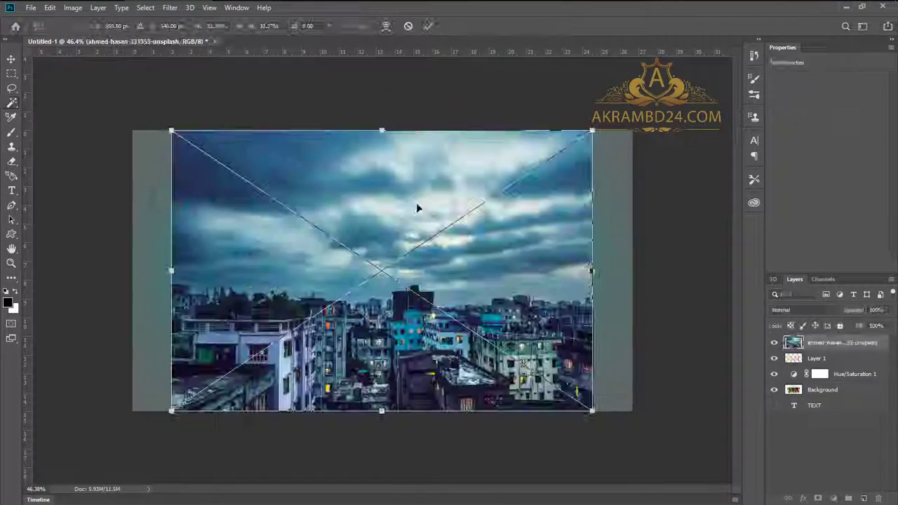
{"action": "left_click_drag", "start_coordinate": [594, 271], "coordinate": [632, 270]}
{"action": "left_click_drag", "start_coordinate": [172, 270], "coordinate": [139, 270]}
{"action": "key", "text": "Return"}
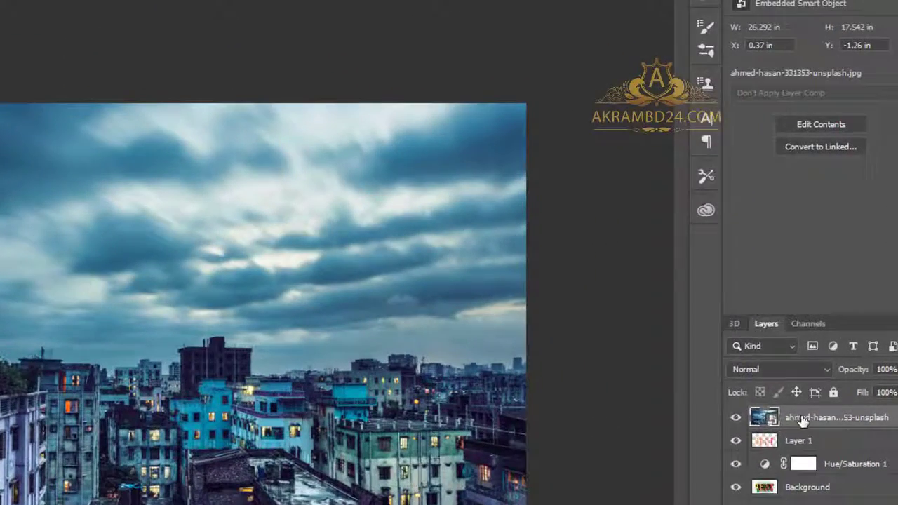
Clip the city photo to the letter faces on Layer 1 and shift the photo upward.
{"action": "right_click", "coordinate": [818, 343]}
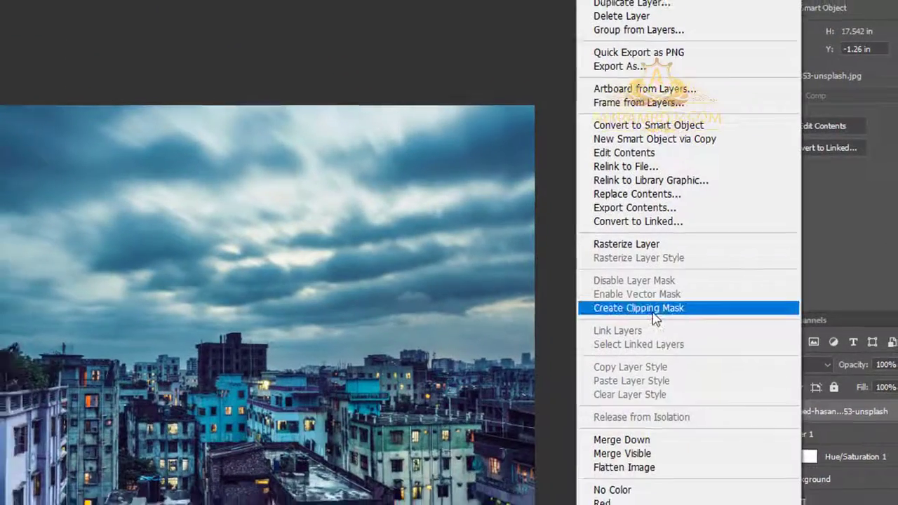
{"action": "left_click", "coordinate": [631, 311]}
{"action": "left_click_drag", "start_coordinate": [308, 249], "coordinate": [314, 188]}
Rotate and reposition the clipped photo so its city buildings fill the dripping letters, and apply the transform.
{"action": "key", "text": "ctrl+t"}
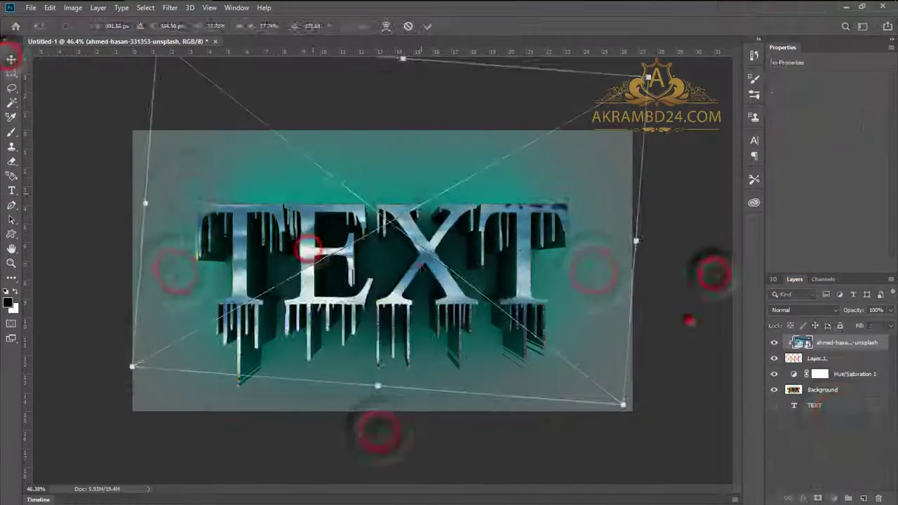
{"action": "left_click_drag", "start_coordinate": [690, 320], "coordinate": [92, 100]}
{"action": "left_click_drag", "start_coordinate": [421, 264], "coordinate": [375, 365]}
{"action": "key", "text": "ctrl+minus"}
{"action": "key", "text": "ctrl+minus"}
{"action": "key", "text": "ctrl+plus"}
{"action": "key", "text": "ctrl+plus"}
{"action": "left_click", "coordinate": [427, 26]}
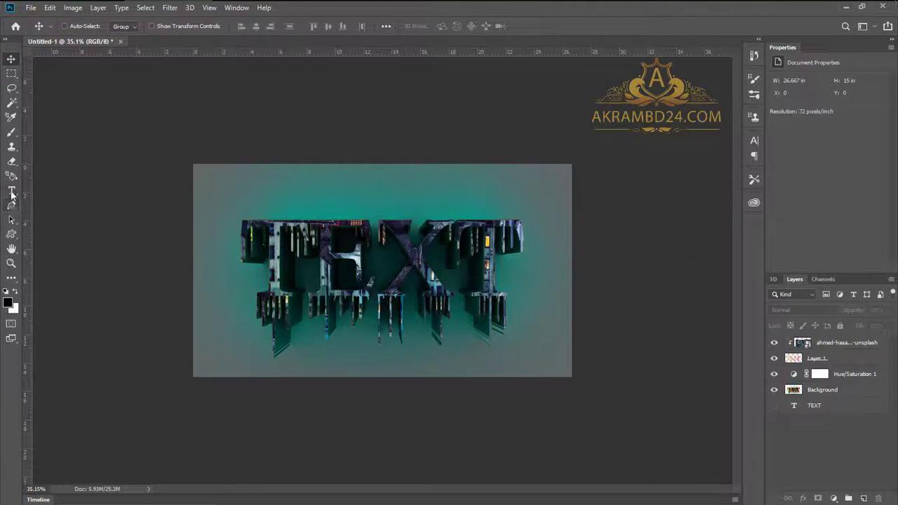
Add a black text line reading "AkramBD24.COm" over the artwork in 60 pt Calisto MT.
{"action": "left_click", "coordinate": [12, 192]}
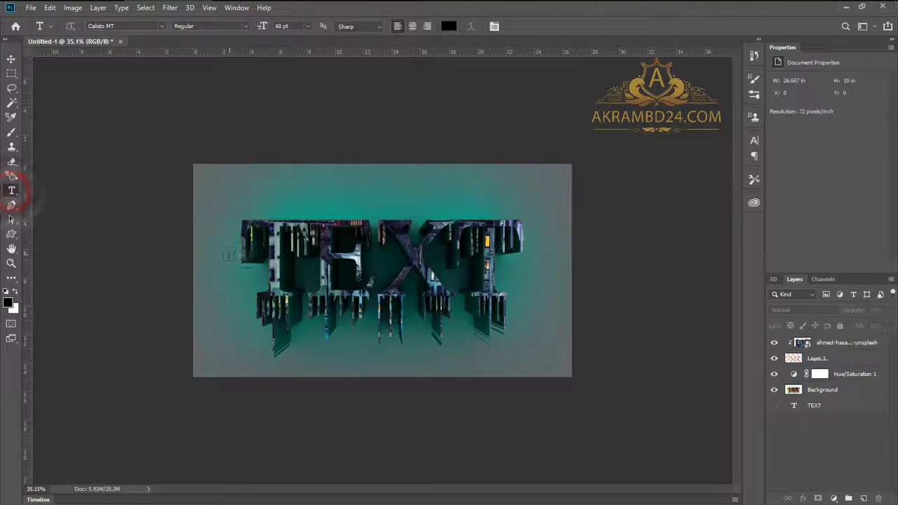
{"action": "left_click", "coordinate": [214, 260]}
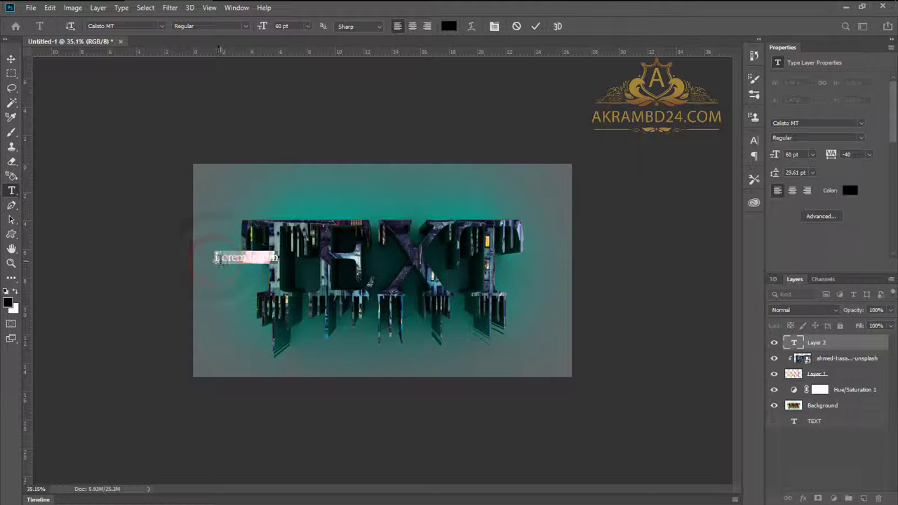
{"action": "key", "text": "BackSpace"}
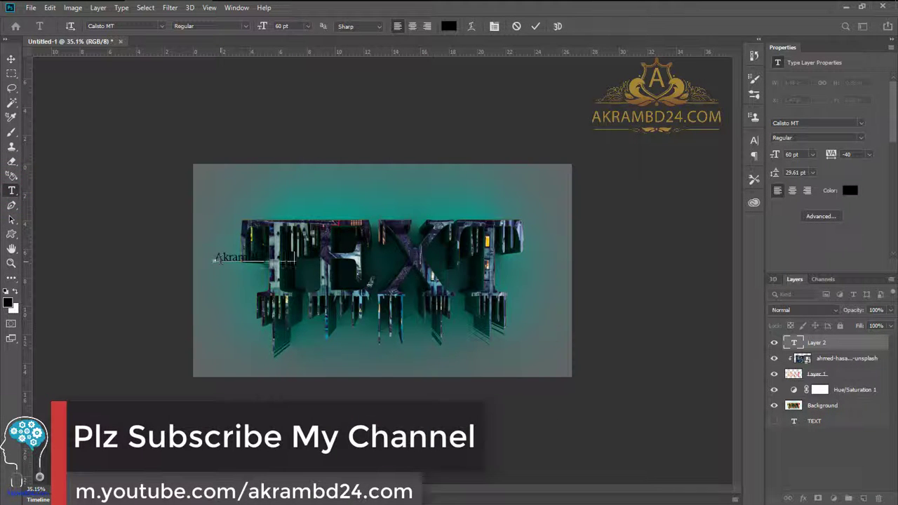
Scale the watermark text to about 409% across the canvas's lower part and set its layer opacity to 12%.
{"action": "key", "text": "ctrl+t"}
{"action": "left_click_drag", "start_coordinate": [305, 264], "coordinate": [444, 283]}
{"action": "left_click_drag", "start_coordinate": [405, 260], "coordinate": [547, 325]}
{"action": "left_click", "coordinate": [535, 26]}
{"action": "left_click_drag", "start_coordinate": [858, 315], "coordinate": [807, 319]}
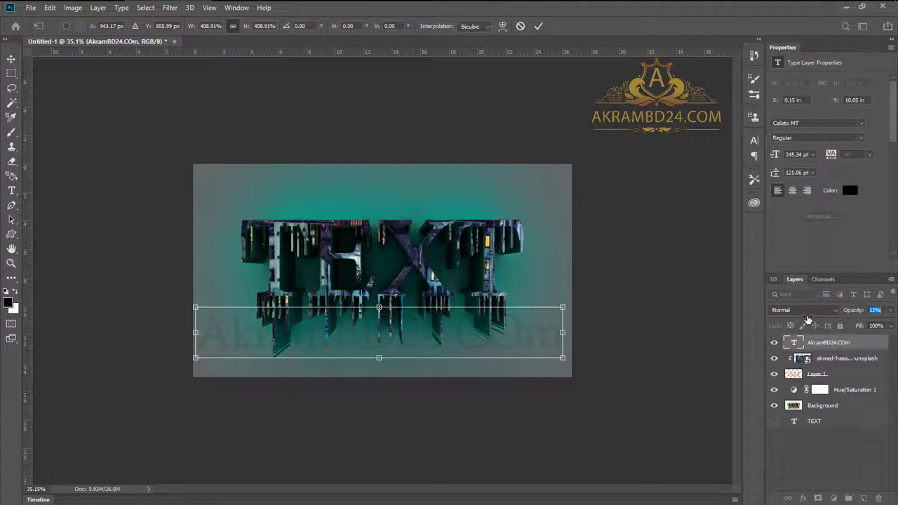
{"action": "left_click", "coordinate": [538, 26]}
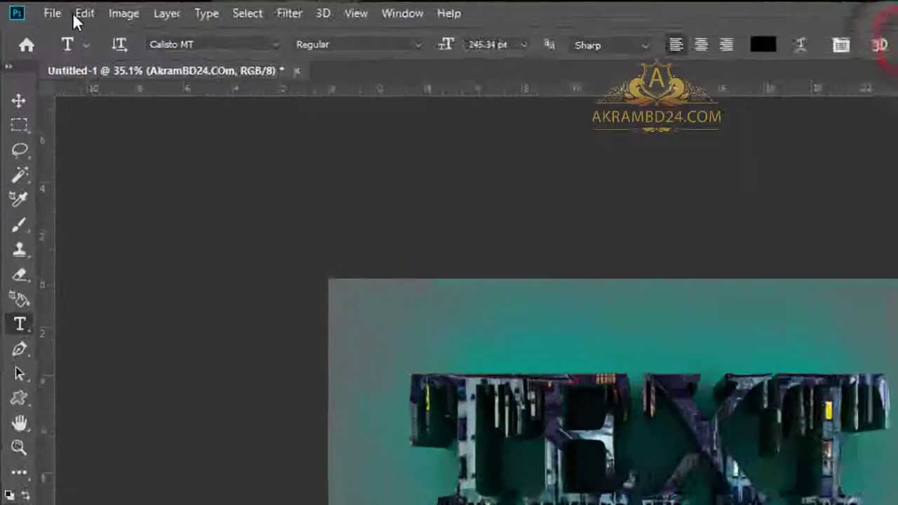
Save the artwork to the Desktop as a PNG named "3D Text Effect", using the large file size (fastest saving) option.
{"action": "left_click", "coordinate": [31, 8]}
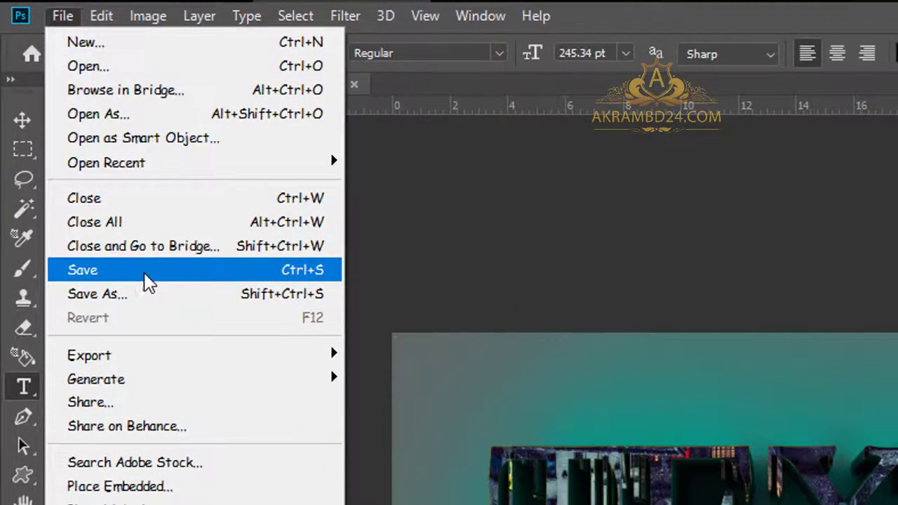
{"action": "left_click", "coordinate": [144, 274]}
{"action": "left_click", "coordinate": [362, 265]}
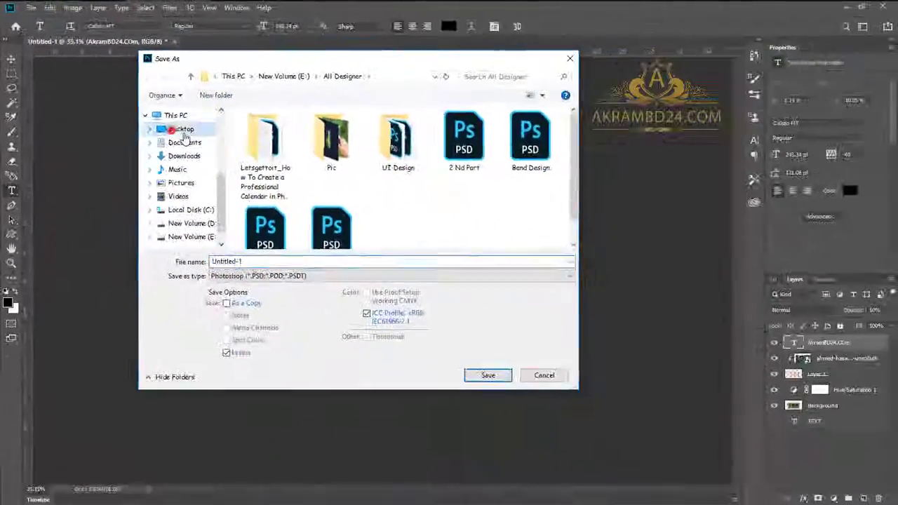
{"action": "left_click", "coordinate": [290, 276]}
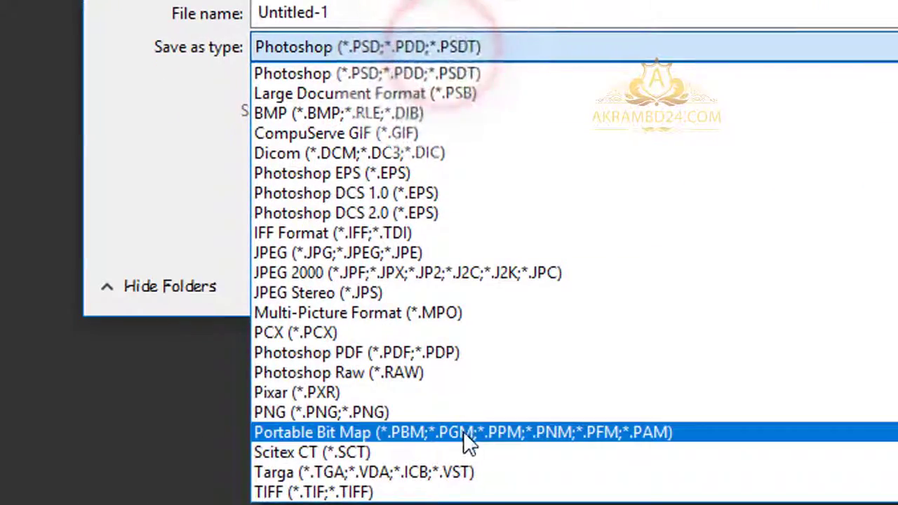
{"action": "left_click", "coordinate": [449, 412]}
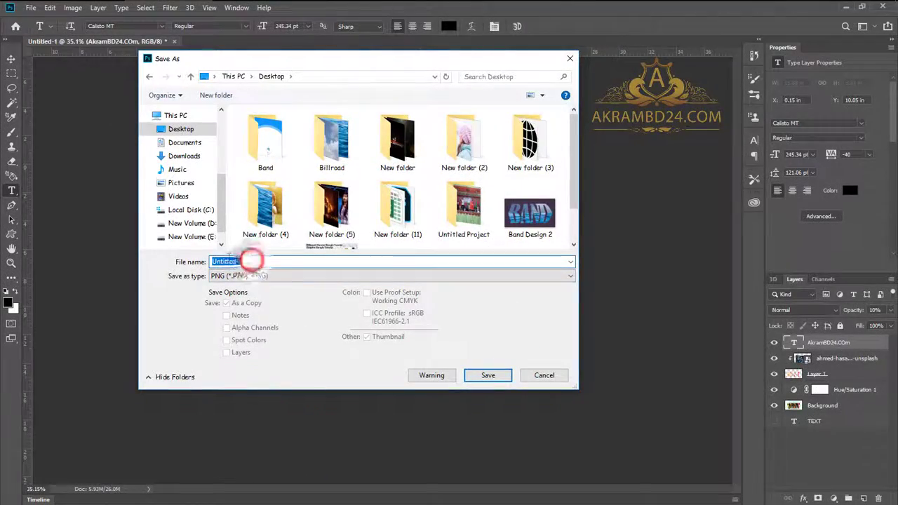
{"action": "type", "text": "3D Text E"}
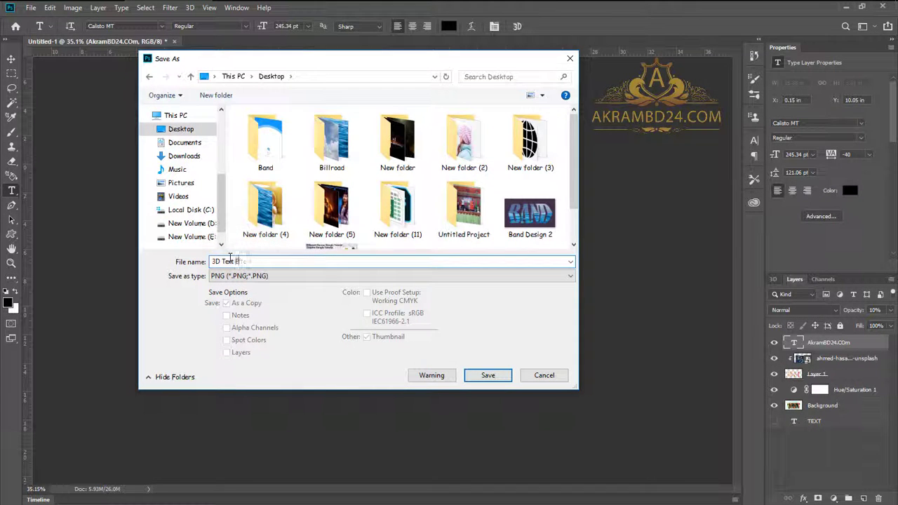
{"action": "type", "text": "ffect"}
{"action": "left_click", "coordinate": [469, 379]}
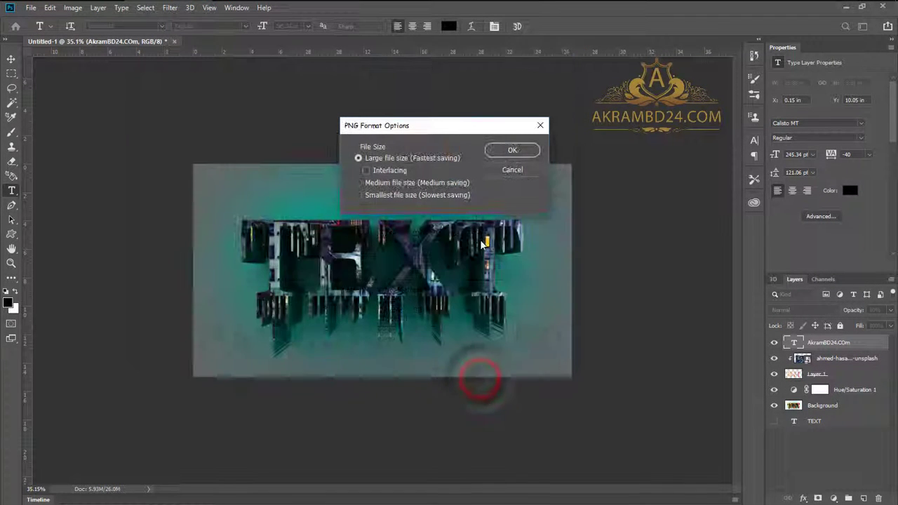
{"action": "left_click", "coordinate": [509, 151]}
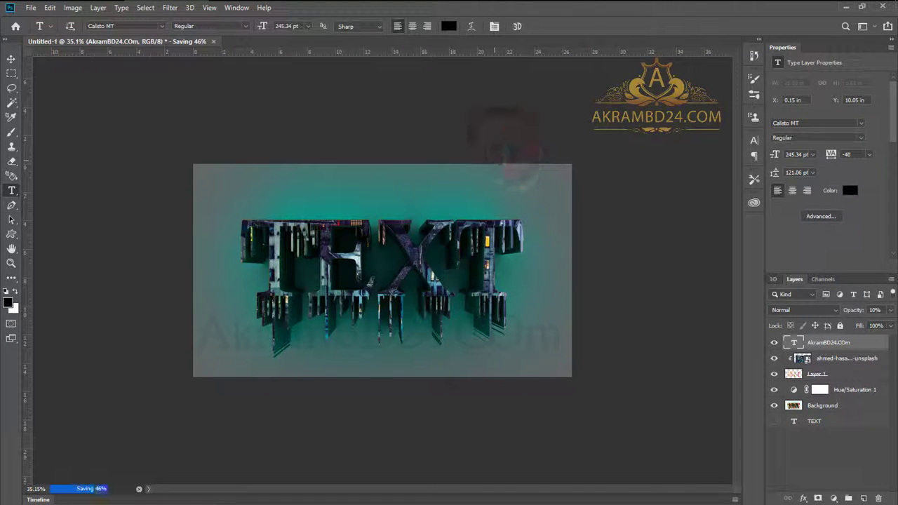